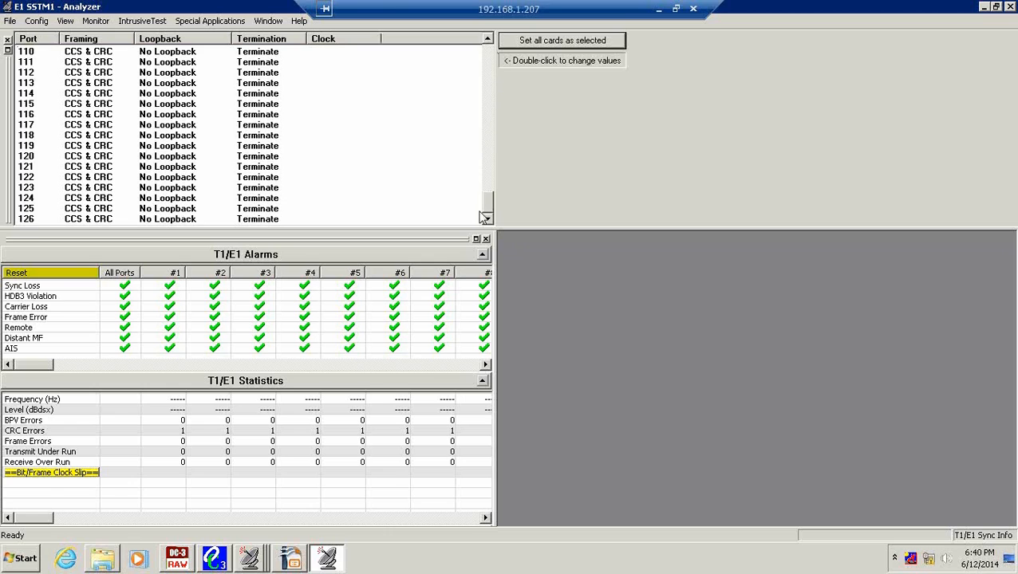
Select port 126 in the port list and open port 110's framing setting.
click(106, 220)
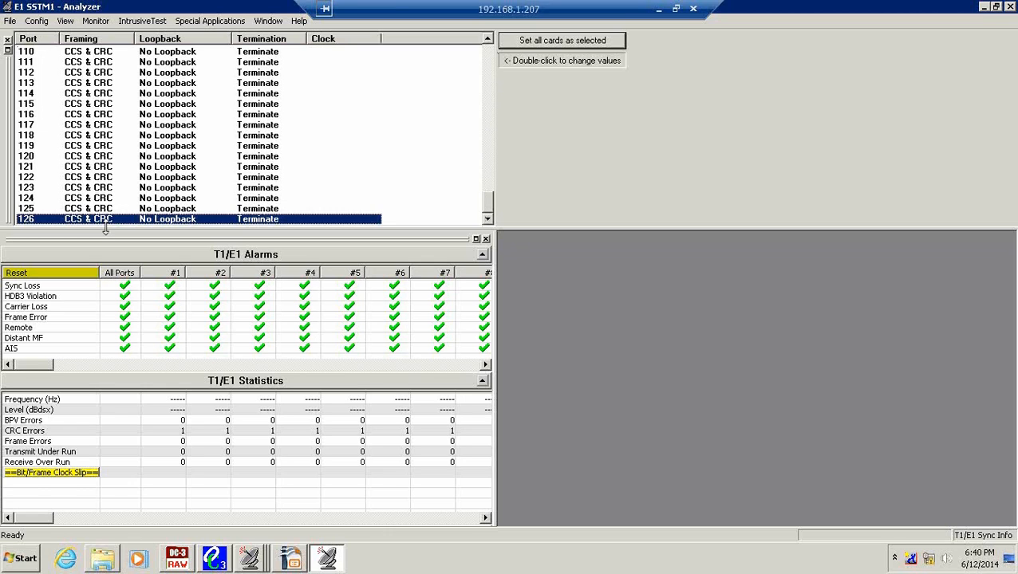
click(104, 53)
double_click(104, 53)
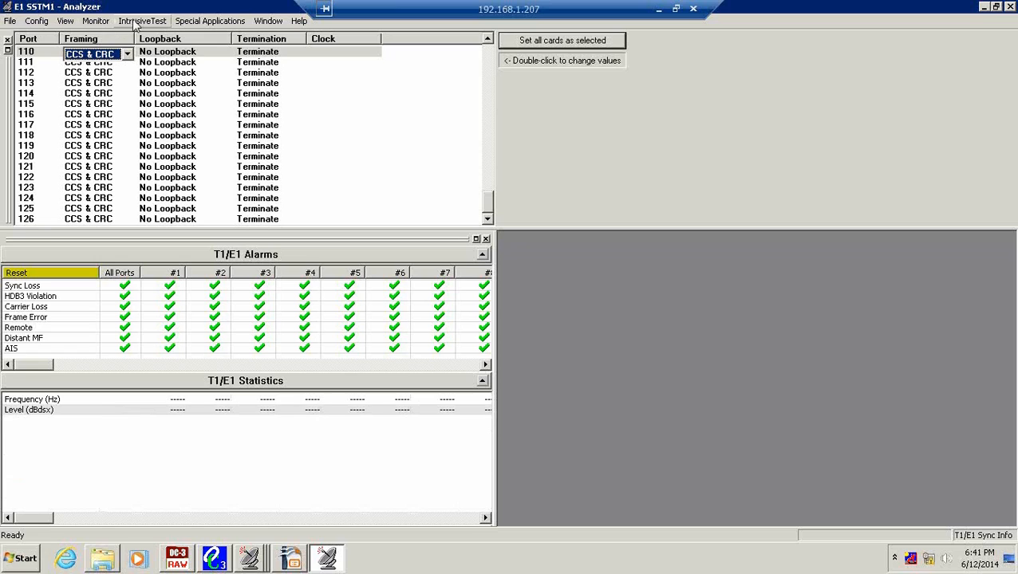
Open the Frequency monitor and move its window so that all timeslots are in view.
click(96, 21)
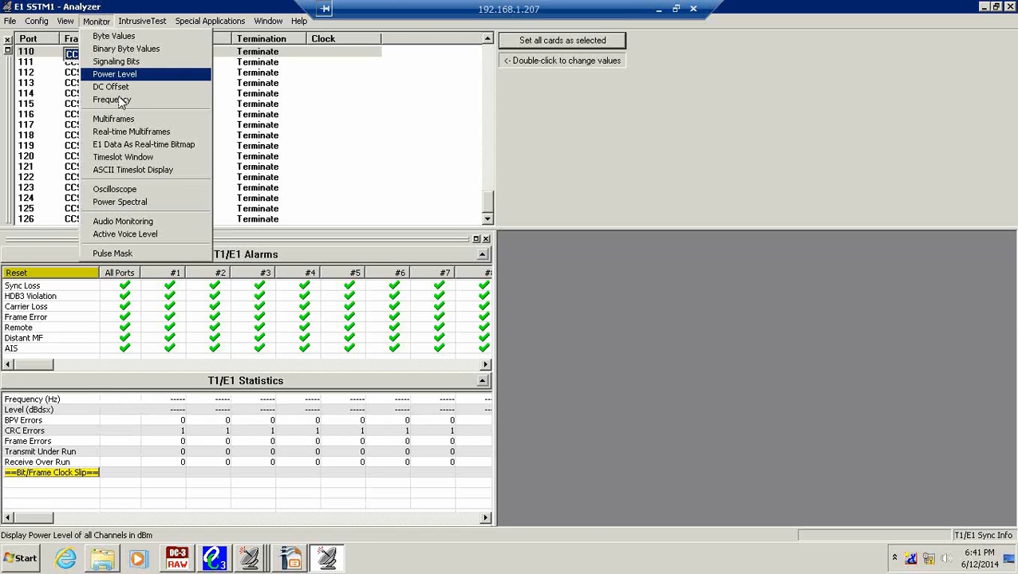
click(111, 100)
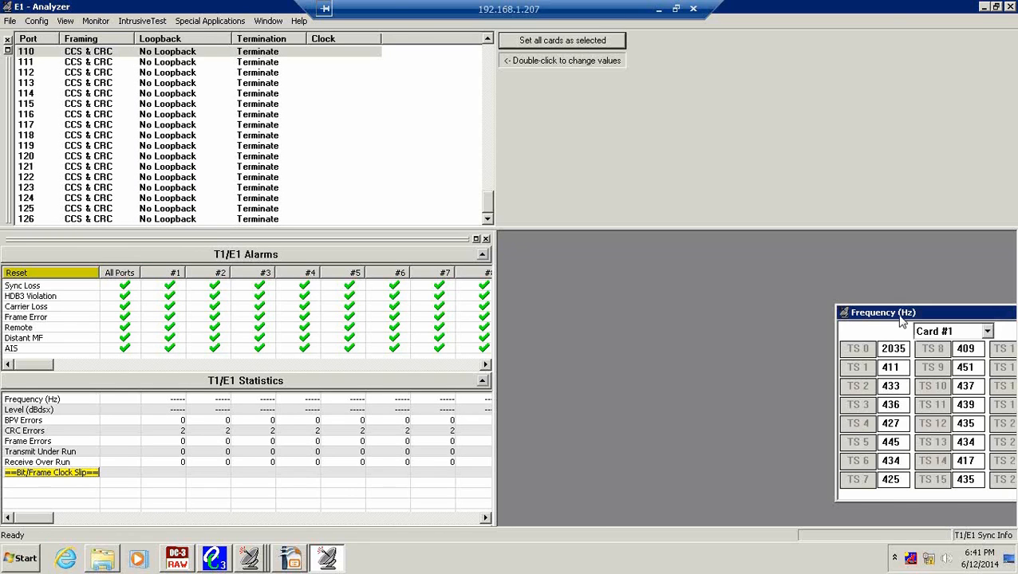
drag(899, 316, 643, 277)
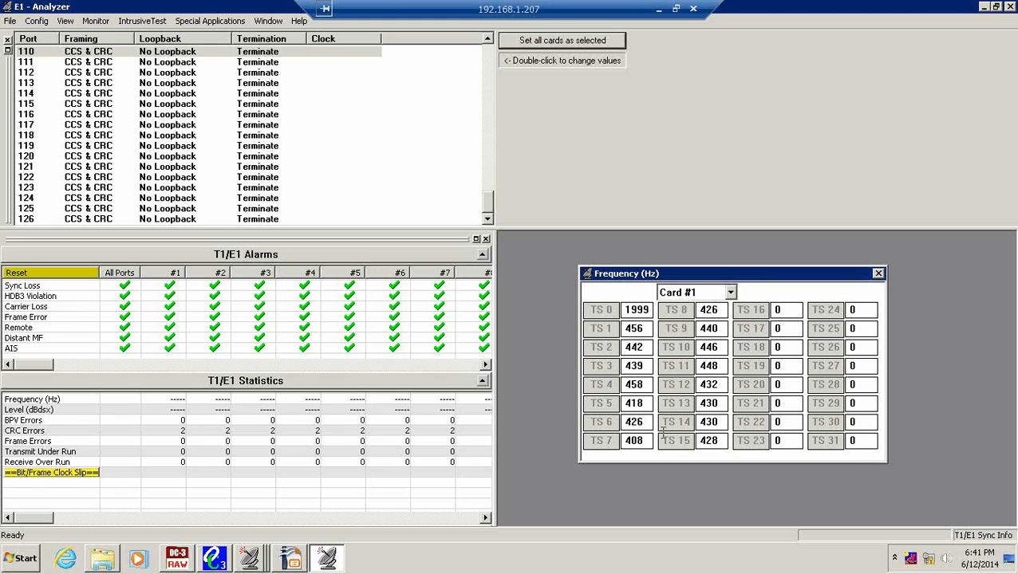
Look at the Transmit HDLC window and the E1 USB Analyzer, and return to the E1 Analyzer.
click(248, 563)
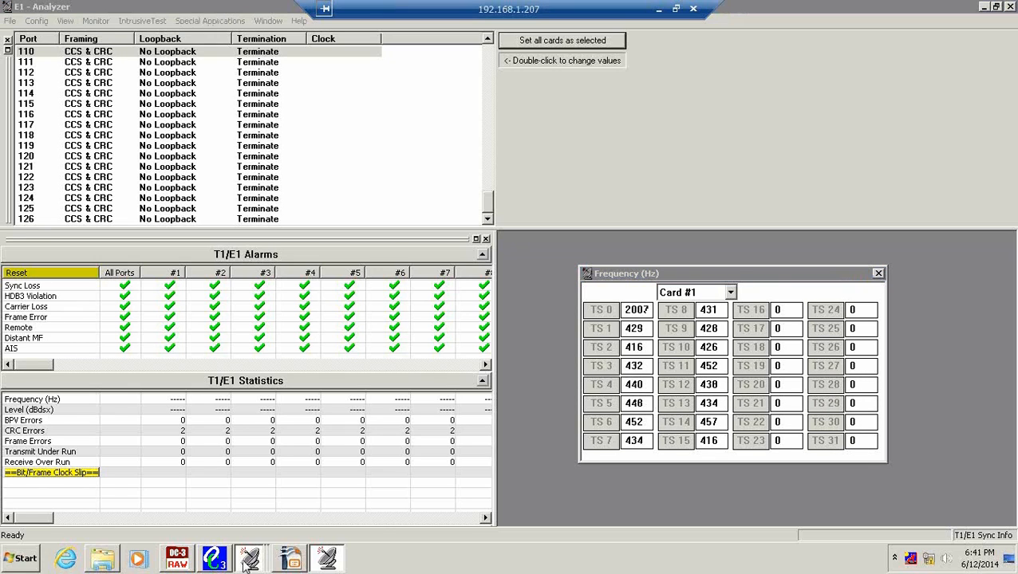
mouse_move(248, 561)
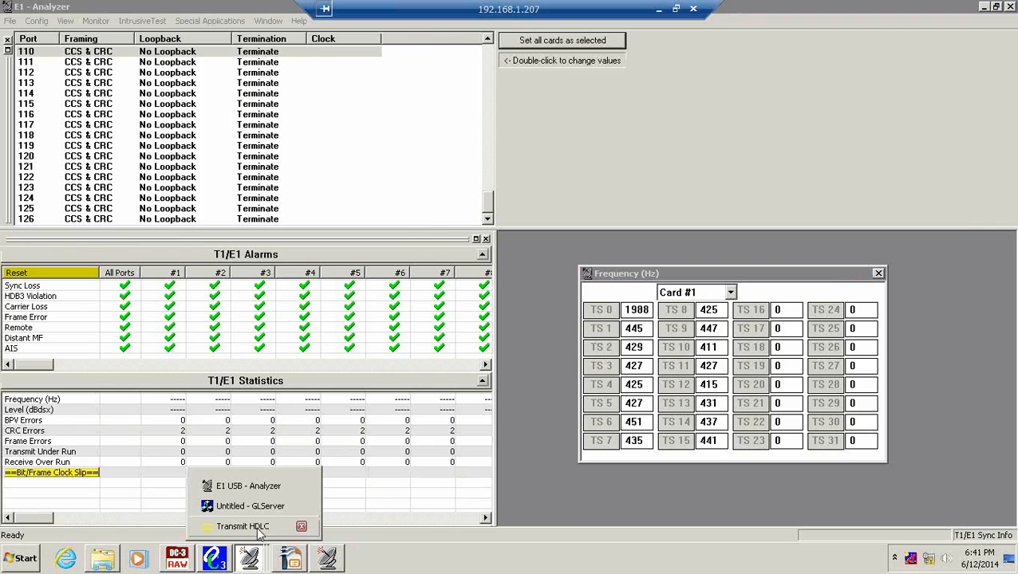
click(254, 527)
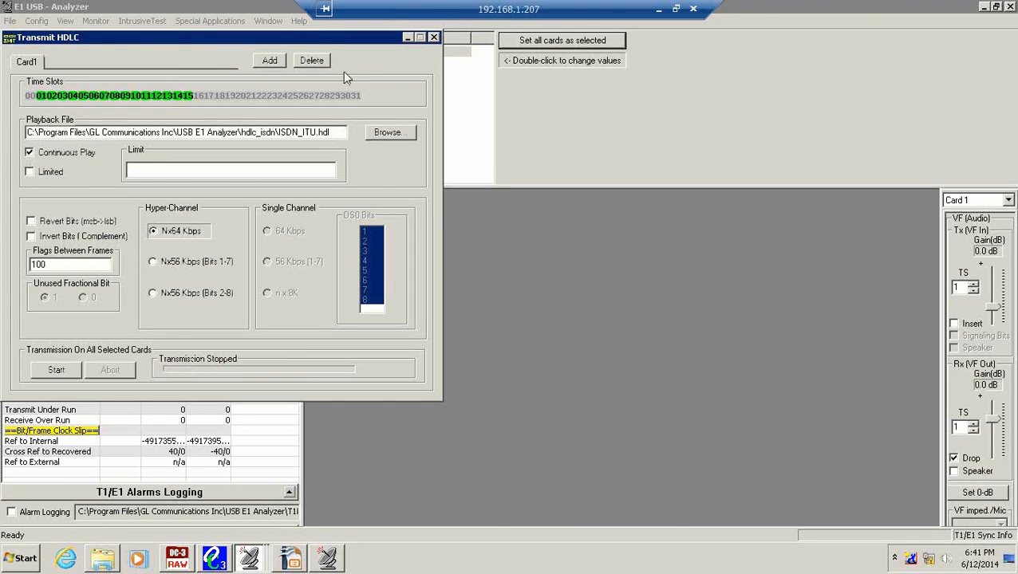
click(104, 28)
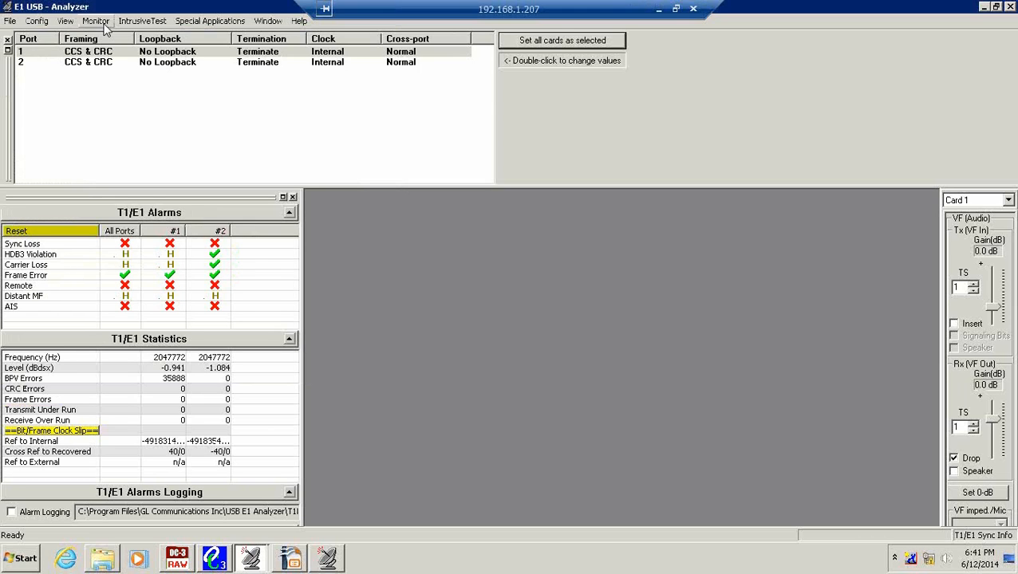
click(550, 197)
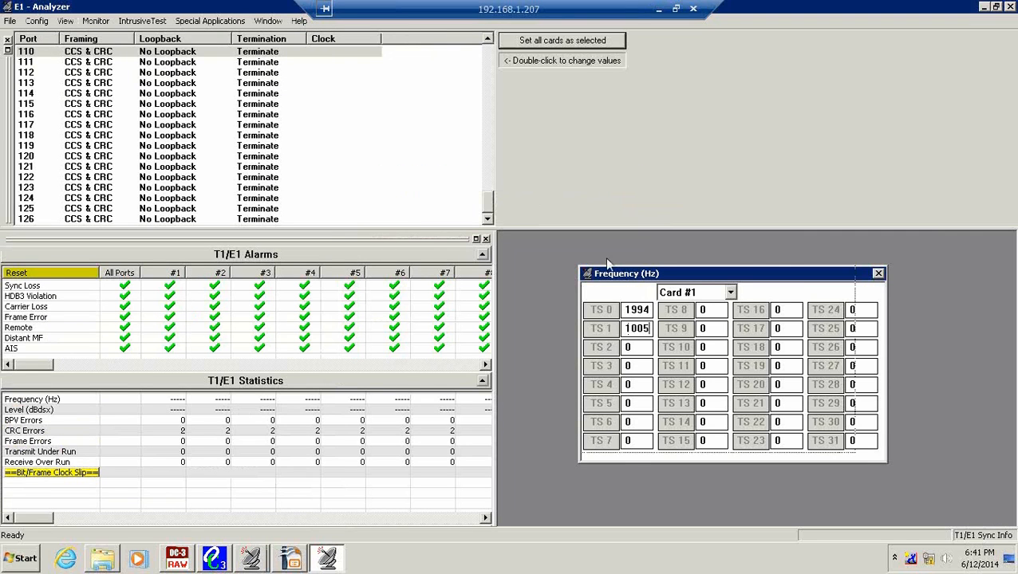
Reposition the Frequency window and view the timeslot frequencies of Card #2, Card #58 and Card #1.
drag(629, 274, 584, 256)
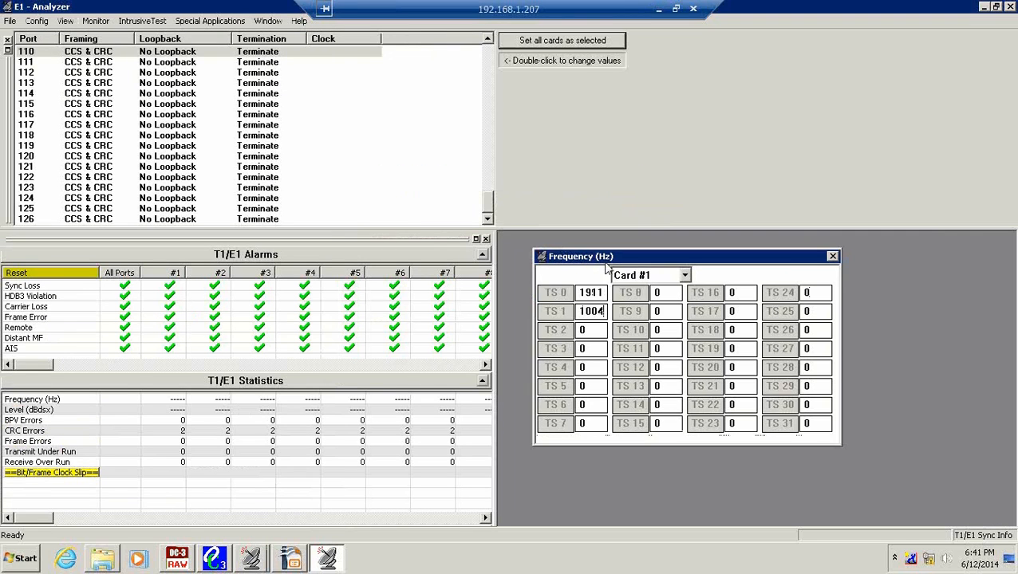
click(685, 276)
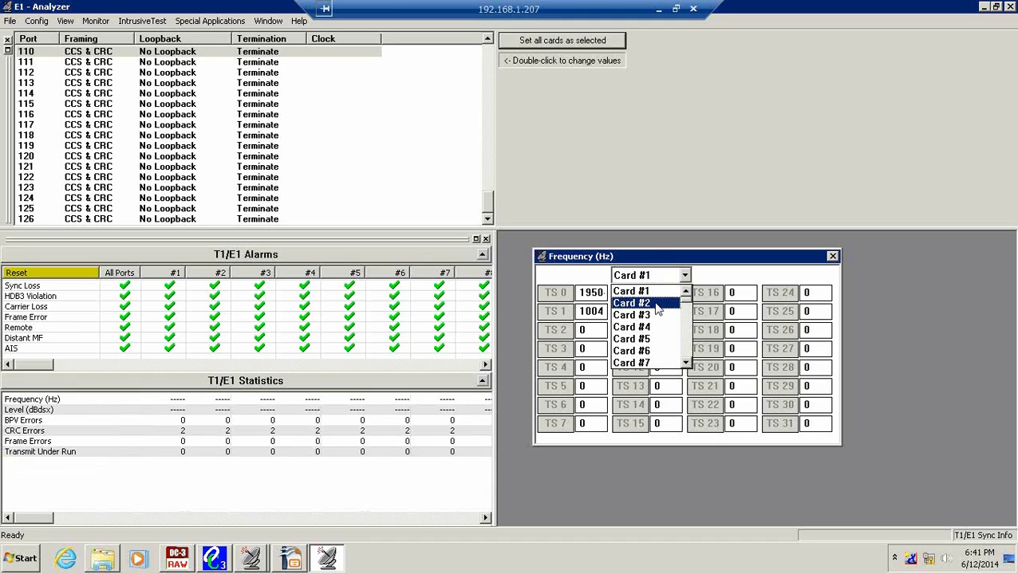
click(656, 305)
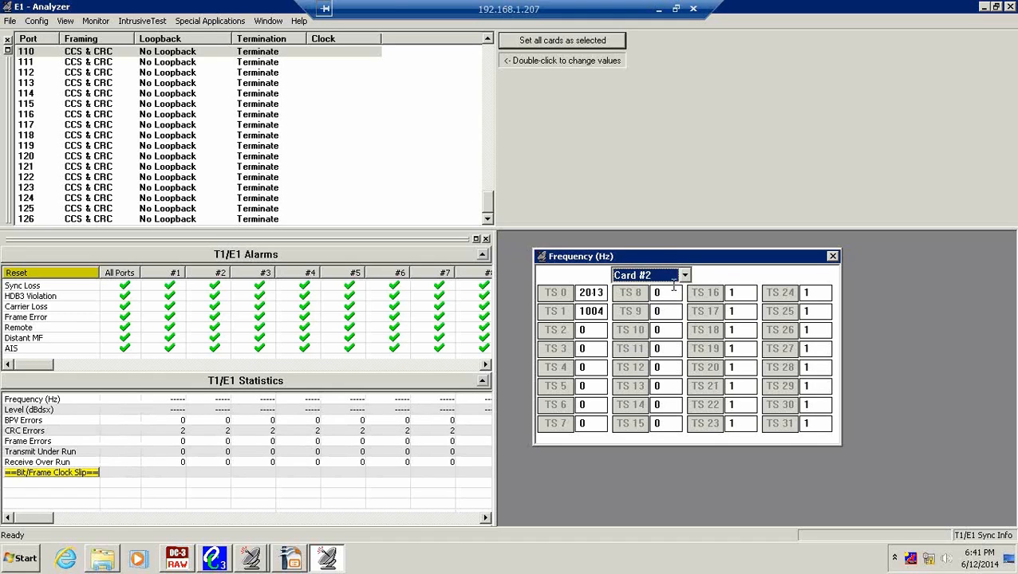
click(675, 277)
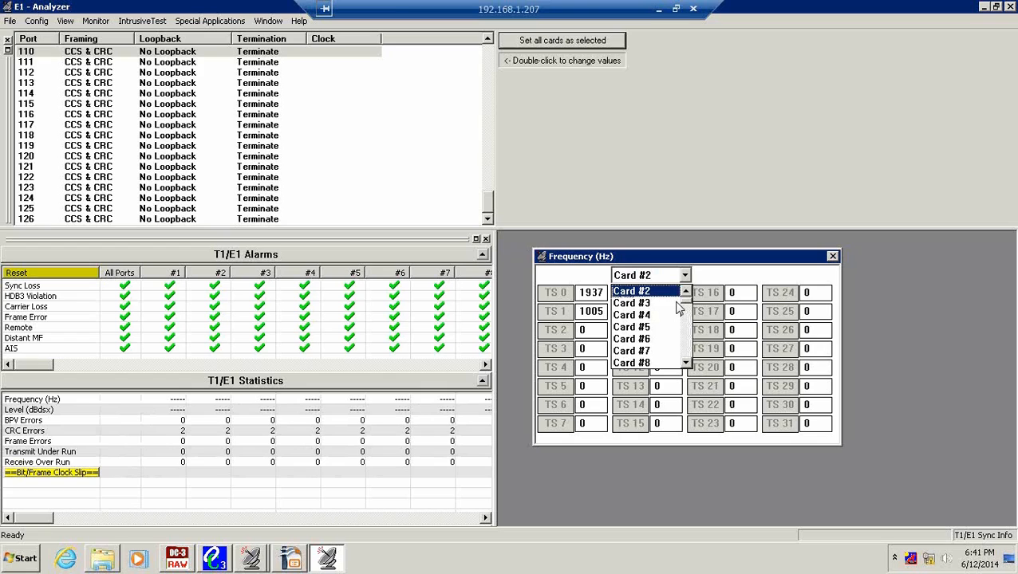
scroll(672, 335, down, 17)
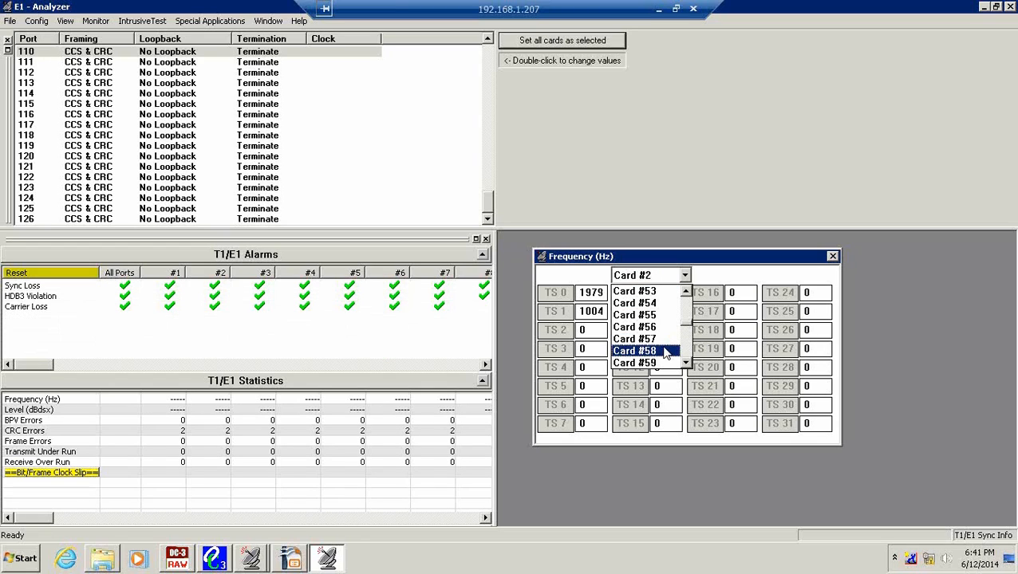
click(667, 352)
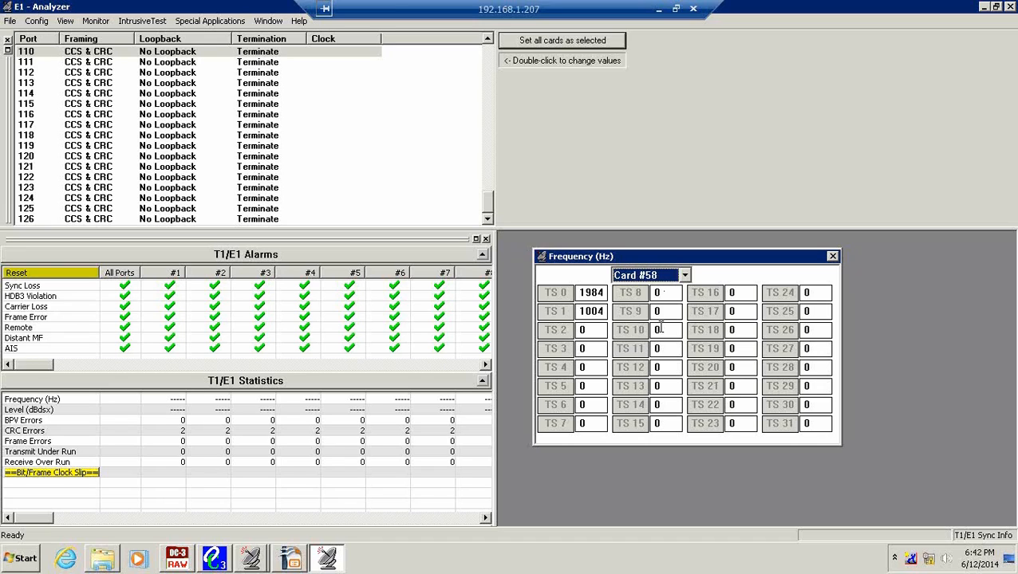
click(659, 277)
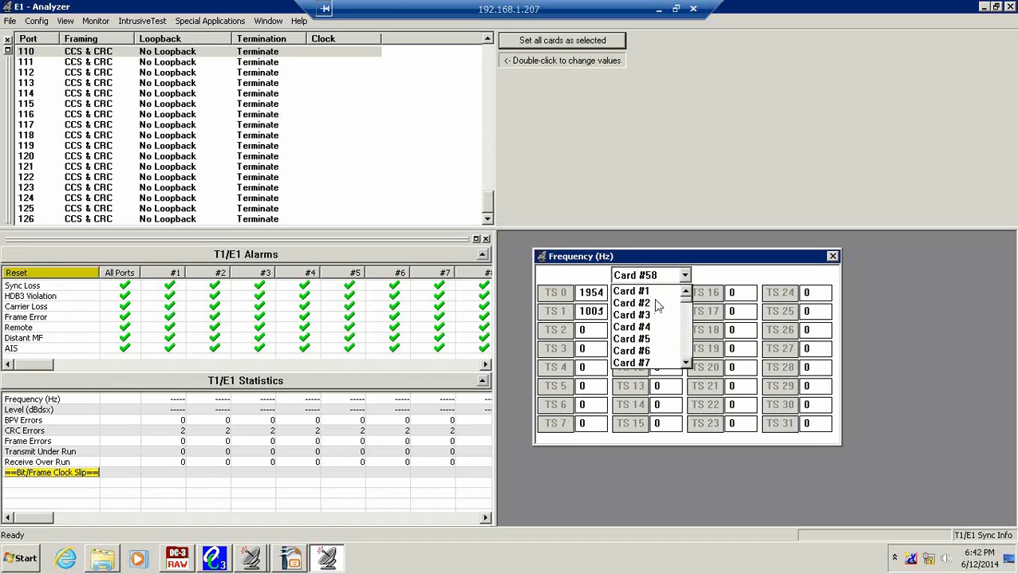
click(656, 292)
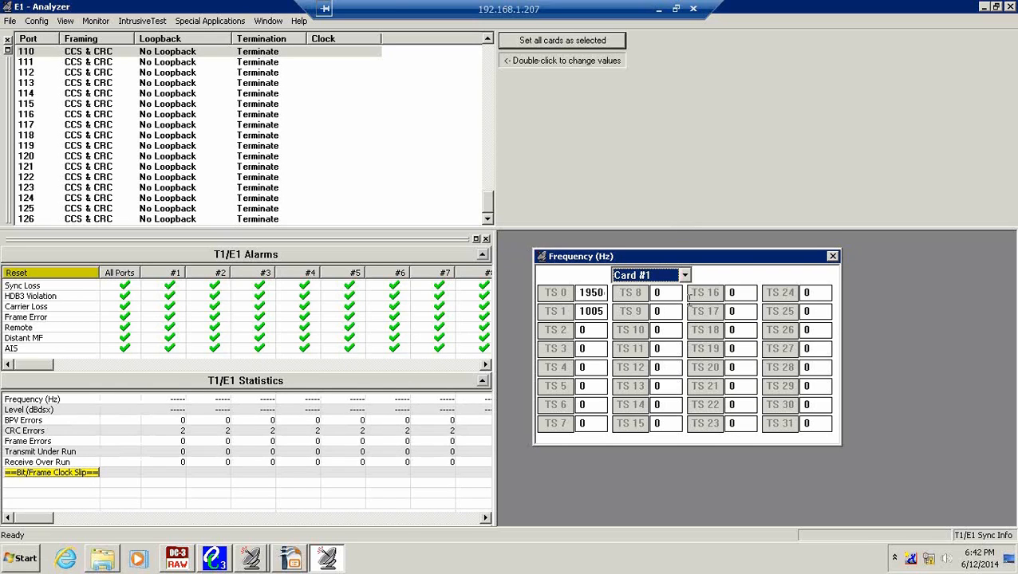
Step through the cards' timeslot frequencies up to Card #26 and back to Card #1, and highlight the TS 1 reading.
scroll(694, 296, down, 7)
scroll(694, 295, down, 10)
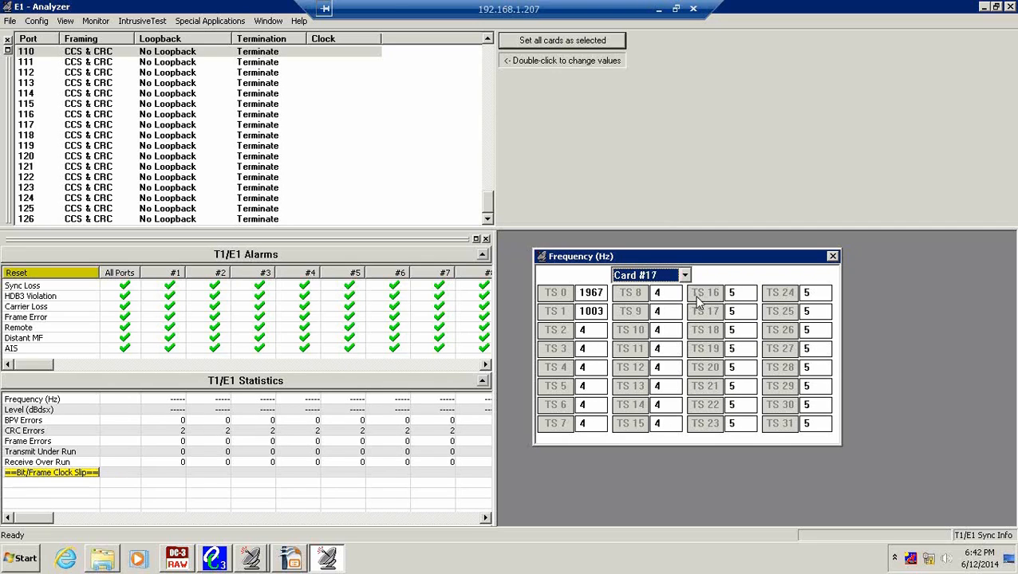
scroll(695, 298, down, 8)
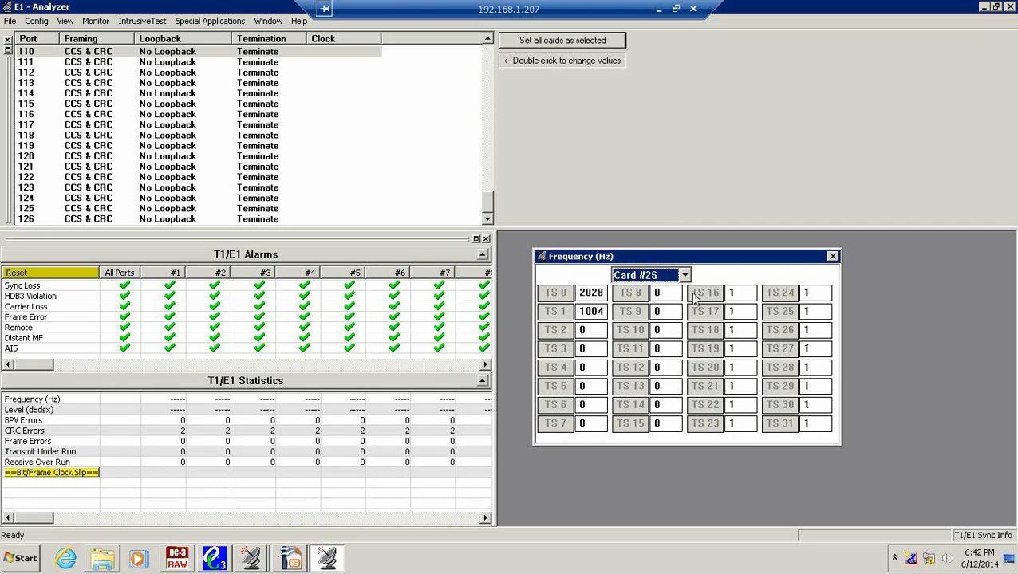
scroll(694, 296, up, 20)
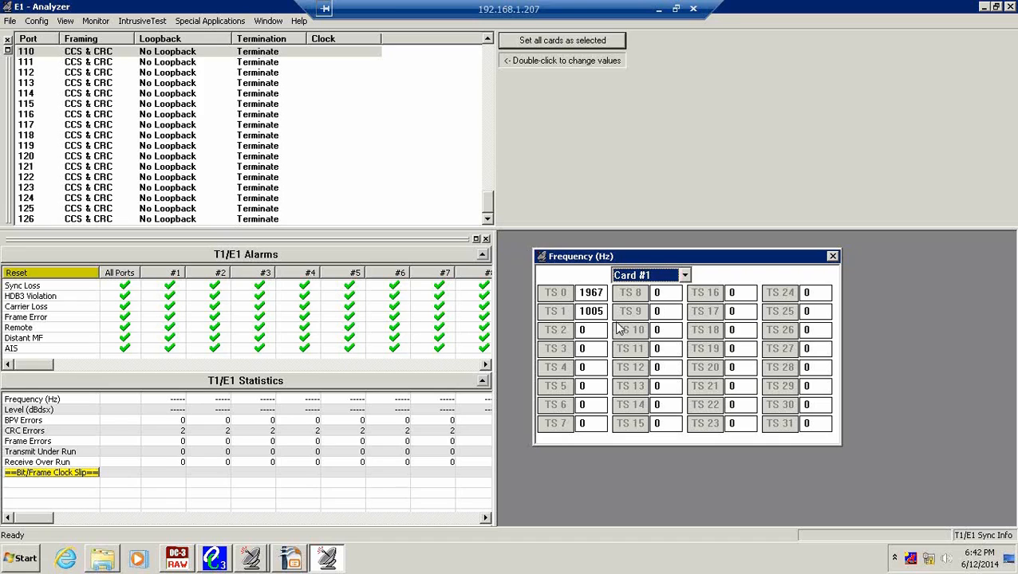
drag(604, 316, 584, 320)
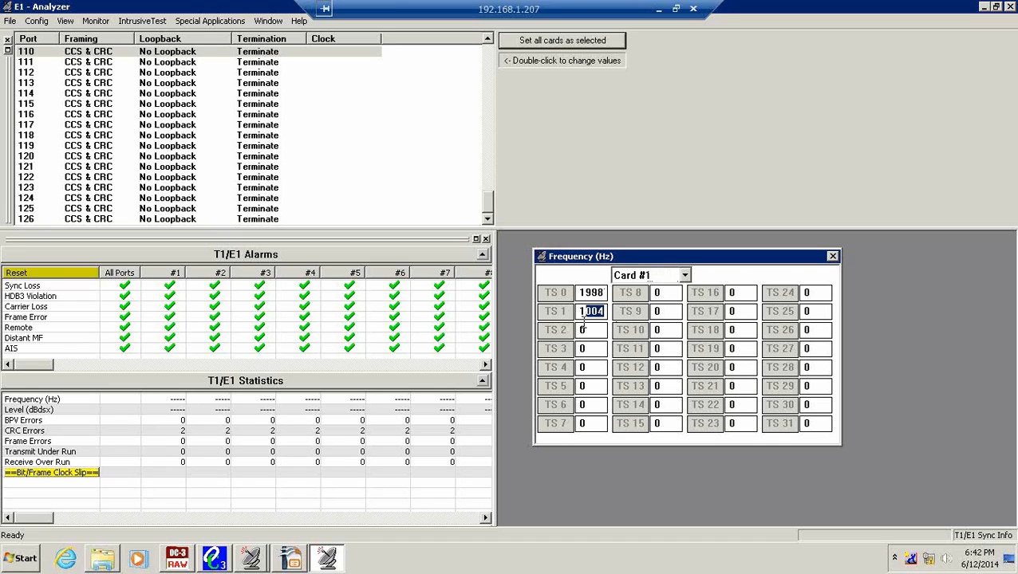
click(592, 316)
Narrow the alarms and statistics pane and shorten the port list to enlarge the monitoring area.
drag(496, 255, 150, 254)
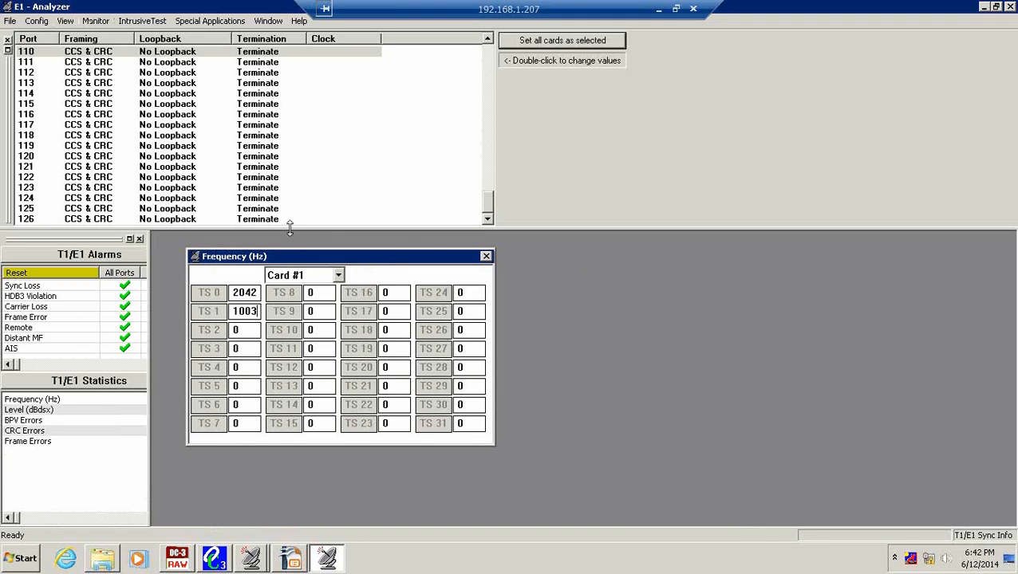
drag(289, 228, 289, 98)
Open the Power Spectral monitor and reposition its spectral display window.
click(96, 21)
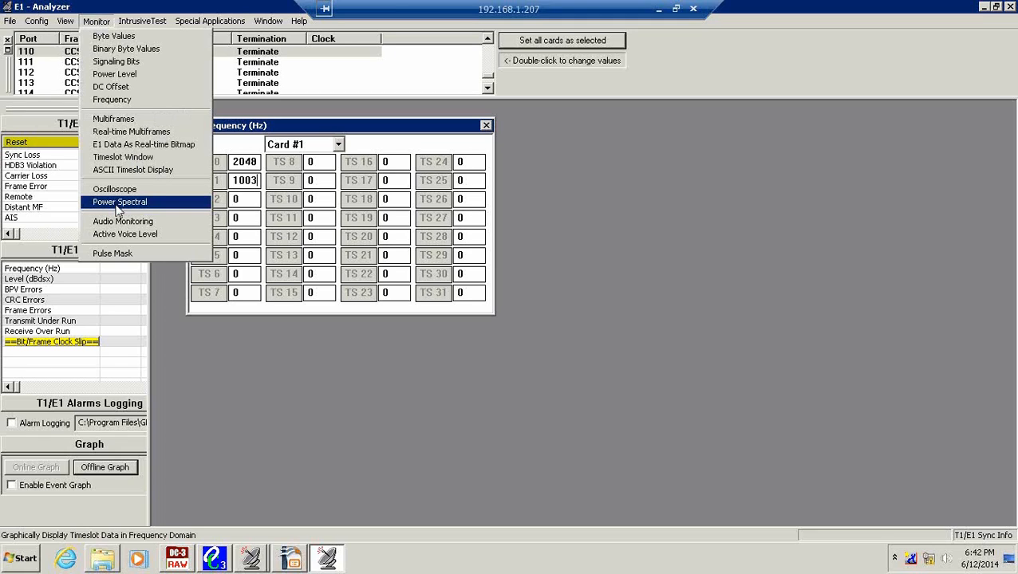
click(248, 358)
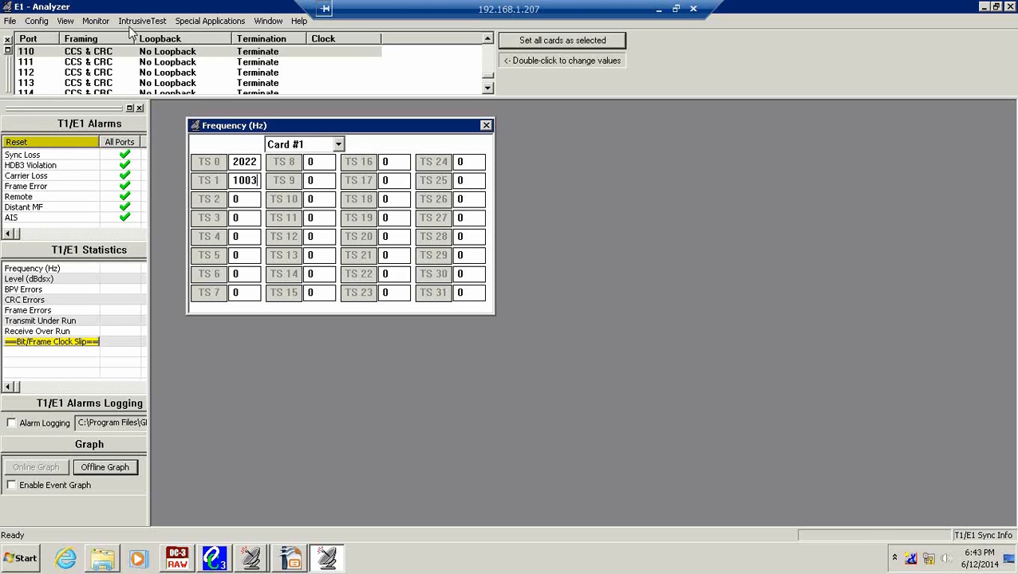
click(66, 21)
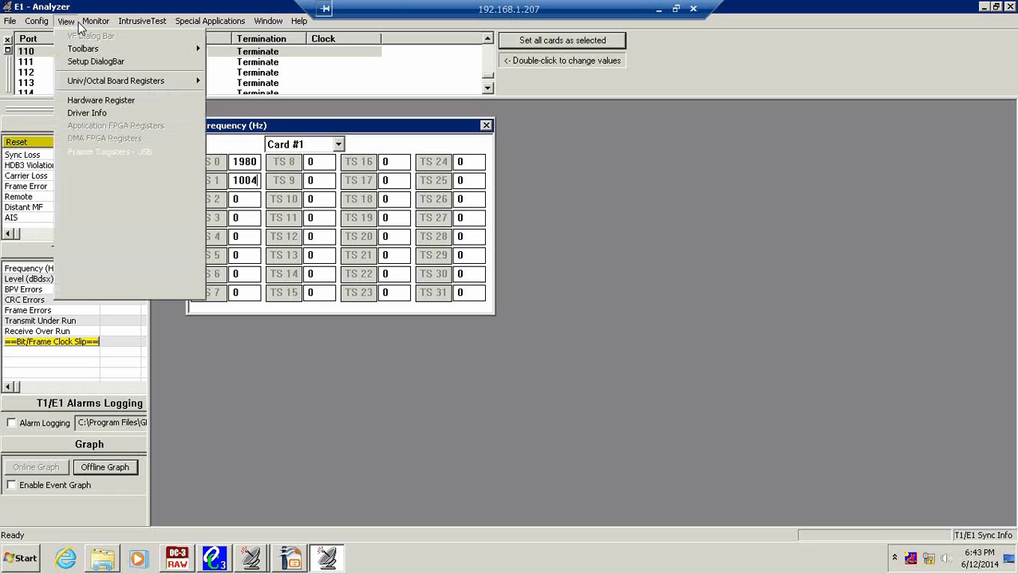
mouse_move(94, 24)
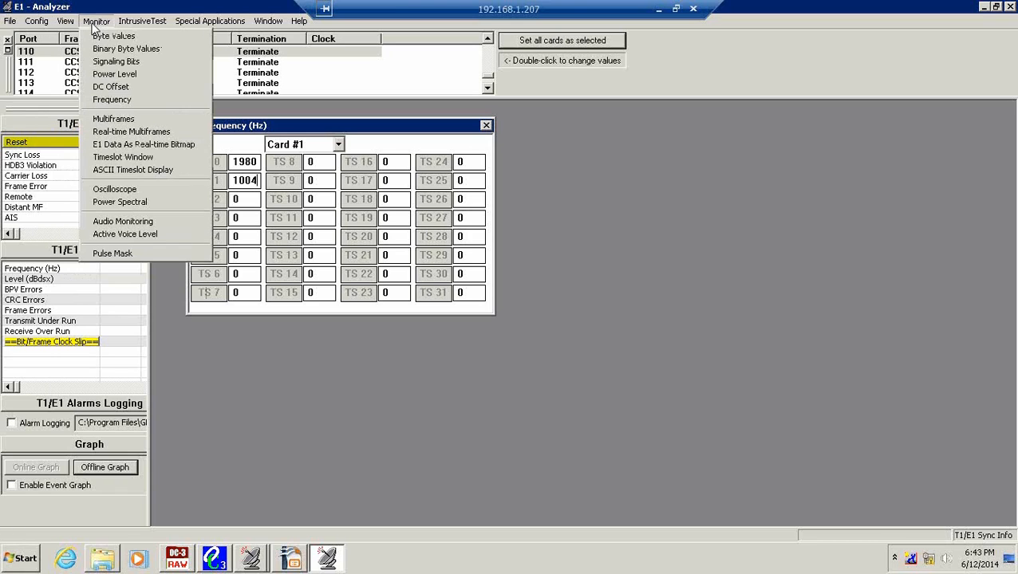
click(119, 203)
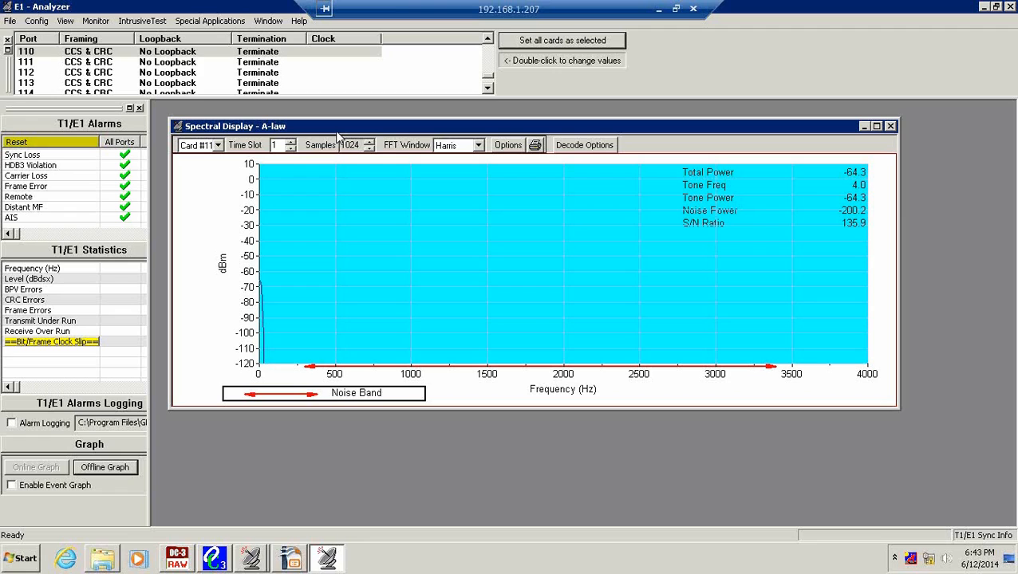
drag(337, 129, 462, 197)
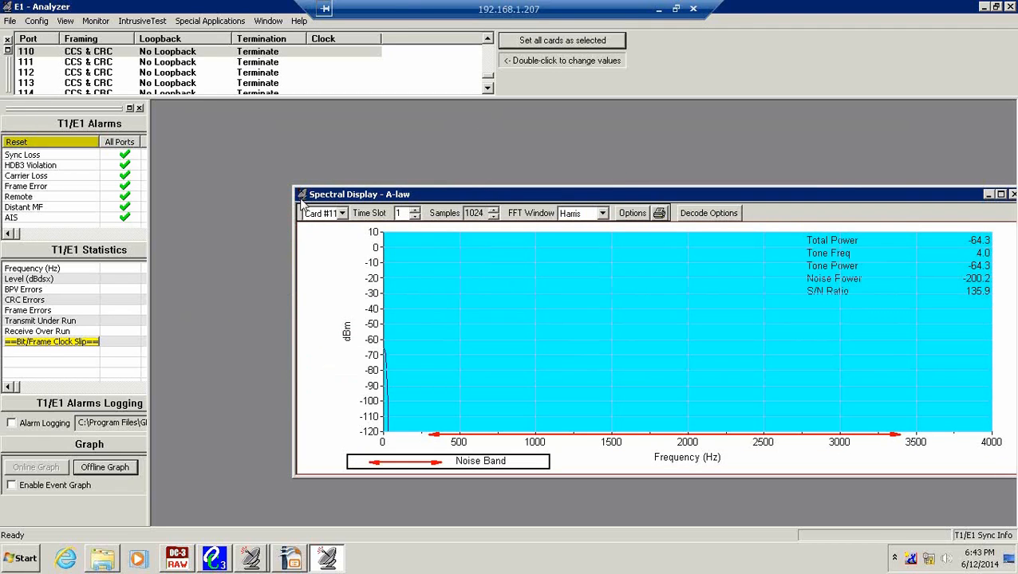
Visit the E1 USB Analyzer and start ISDN Analysis from the E1 Analyzer's protocol analysis applications.
click(250, 561)
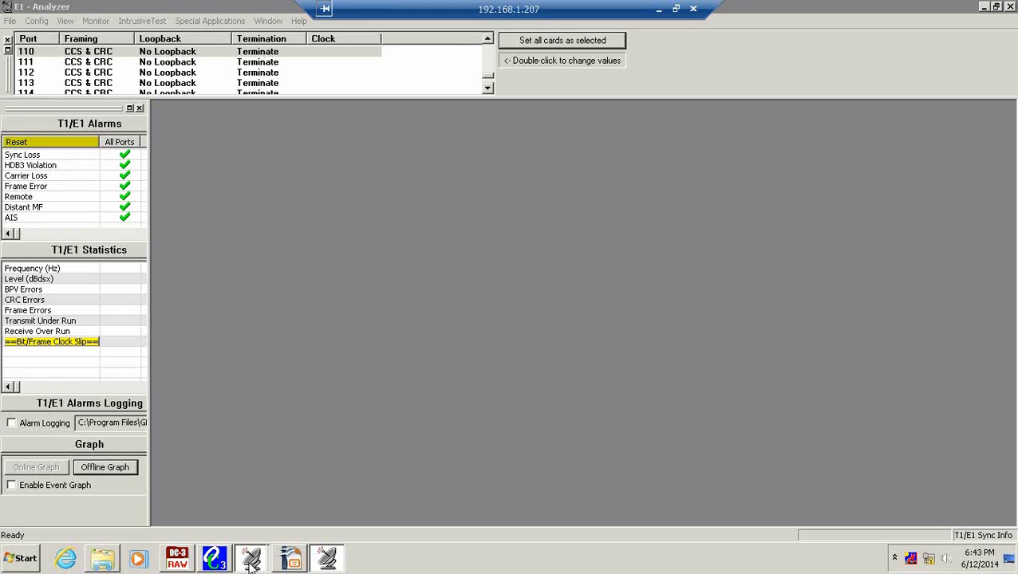
click(249, 561)
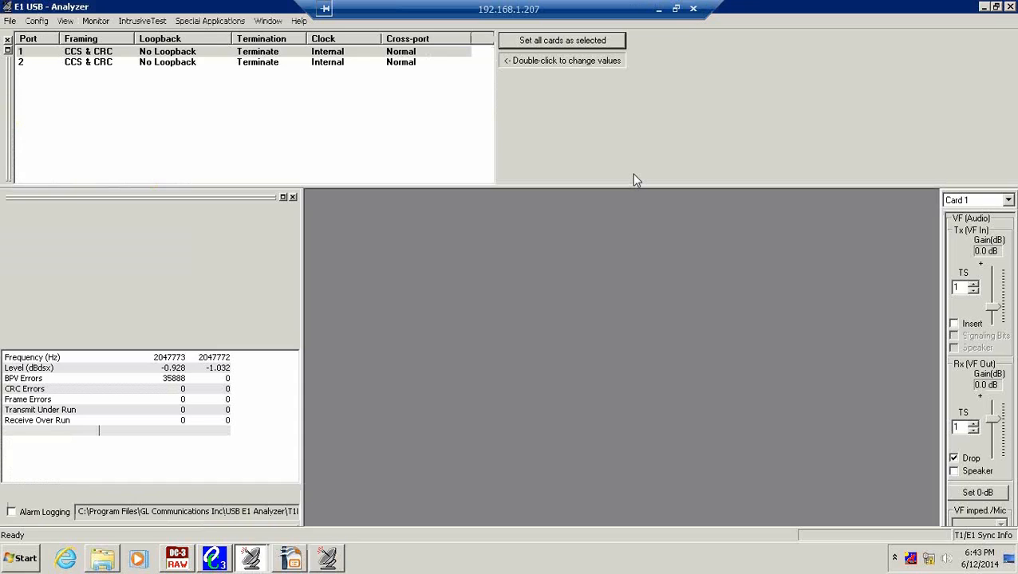
click(236, 22)
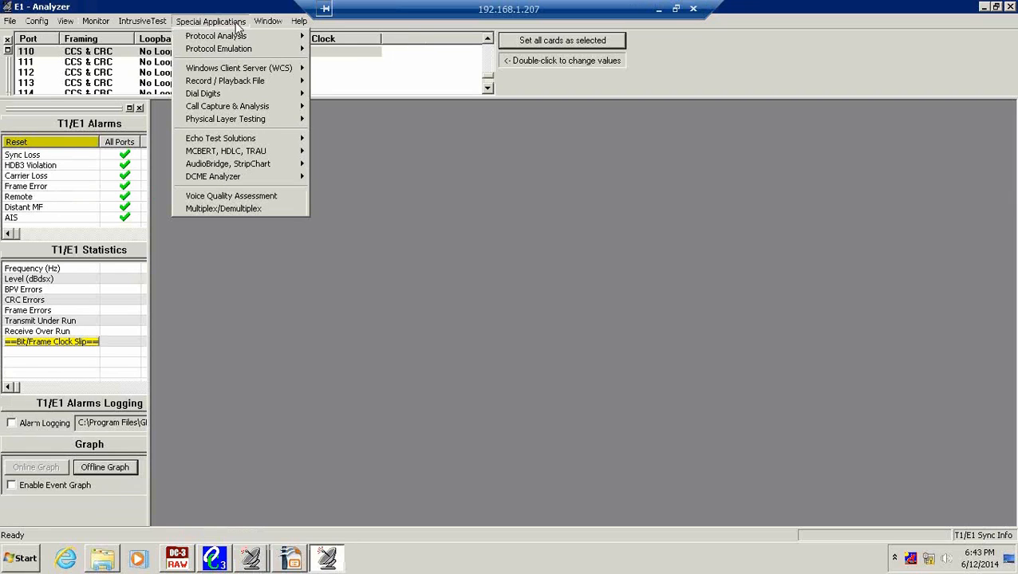
mouse_move(247, 38)
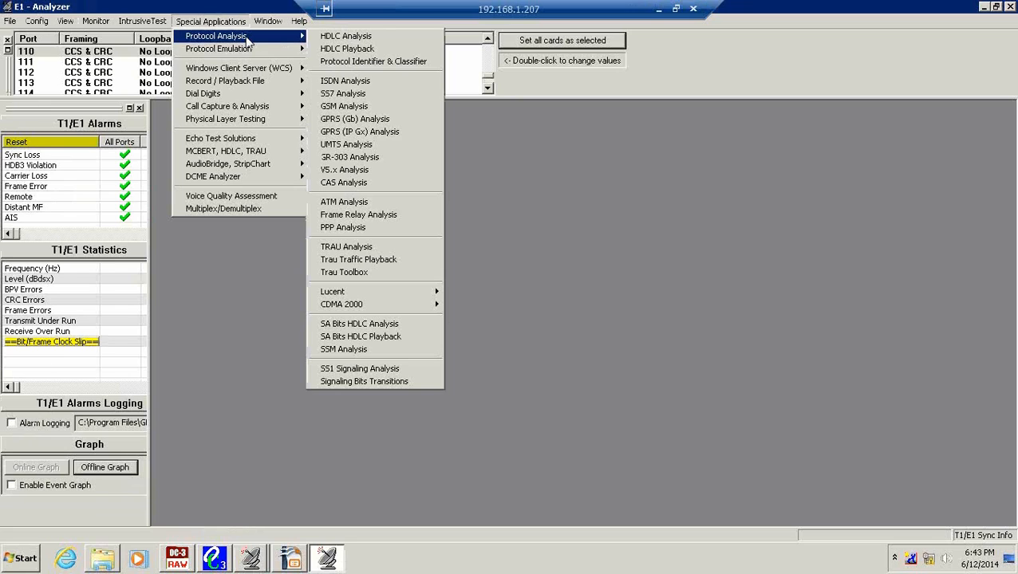
click(348, 82)
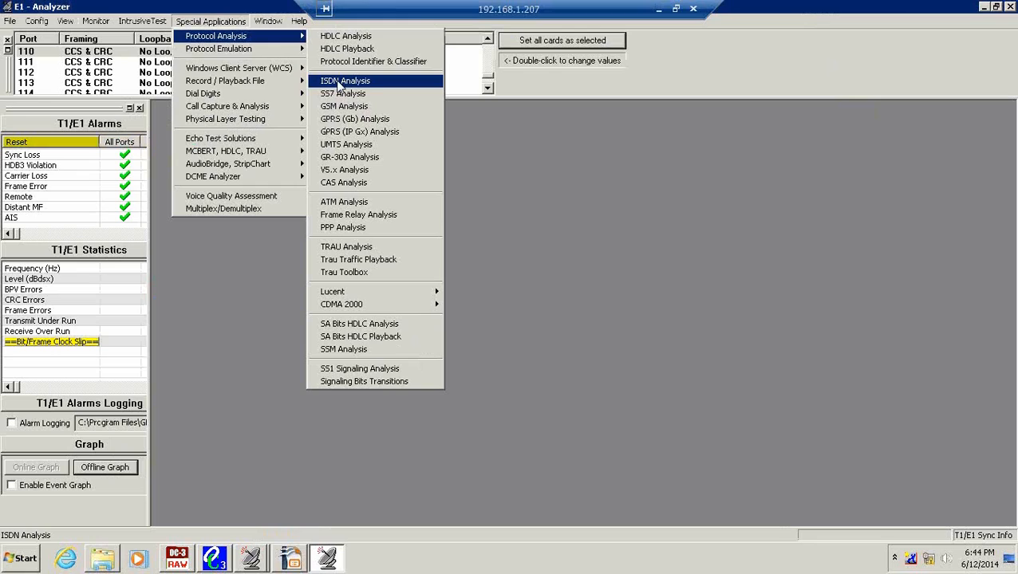
click(343, 82)
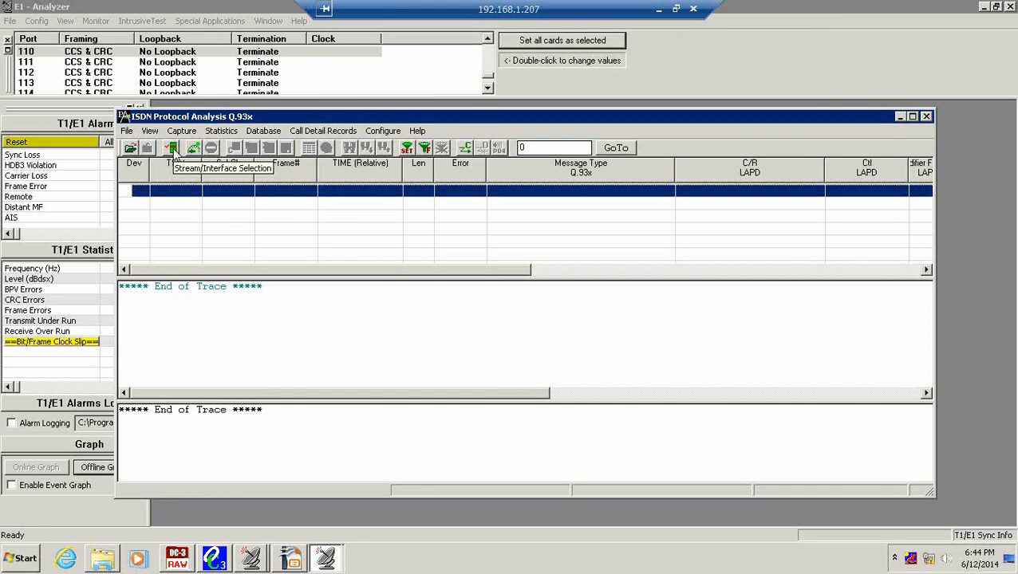
Open the stream and interface selection for the ISDN capture and reposition the Protocol Capture Configuration window.
click(172, 148)
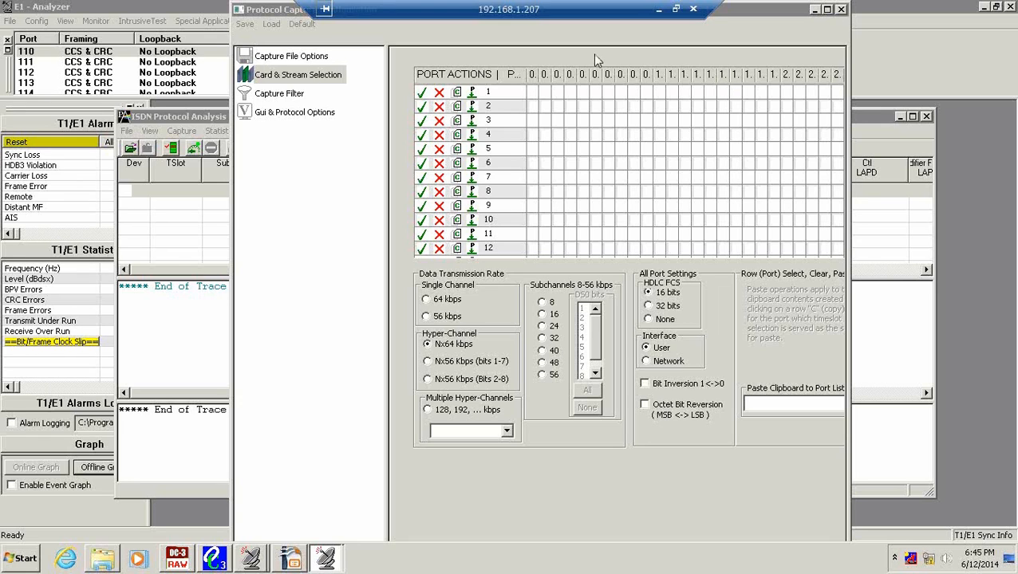
click(273, 9)
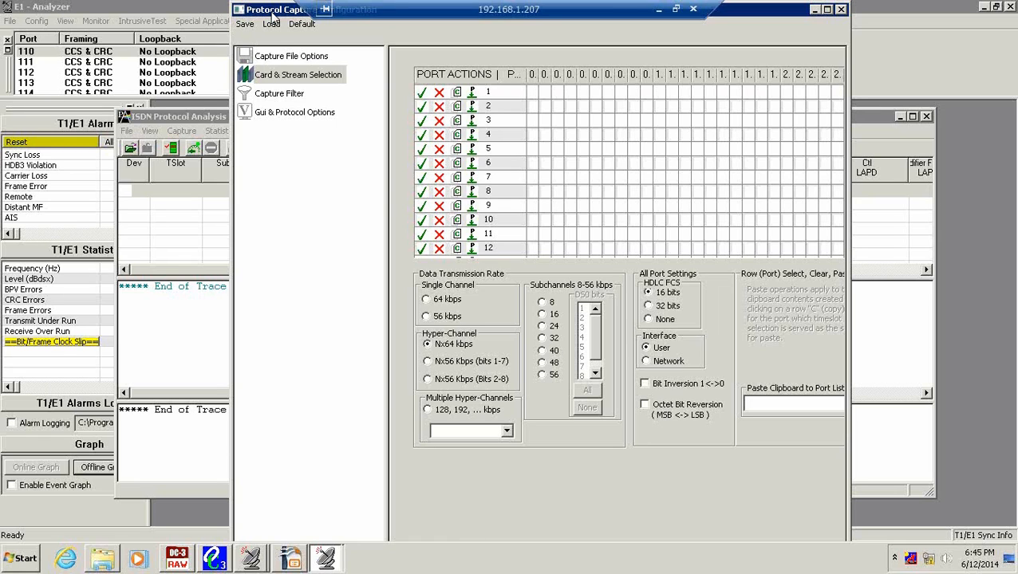
drag(273, 12, 273, 12)
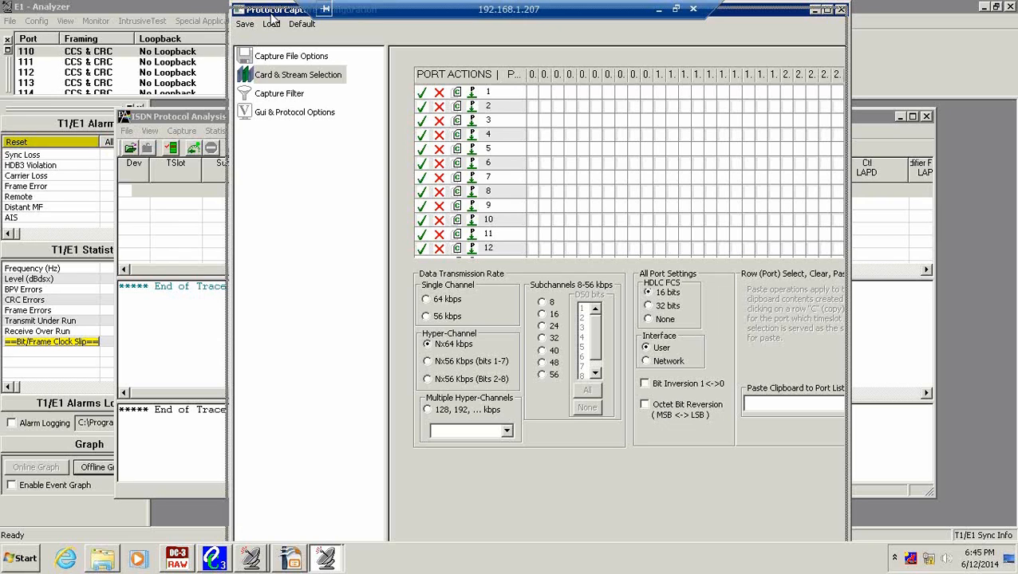
drag(272, 18, 267, 28)
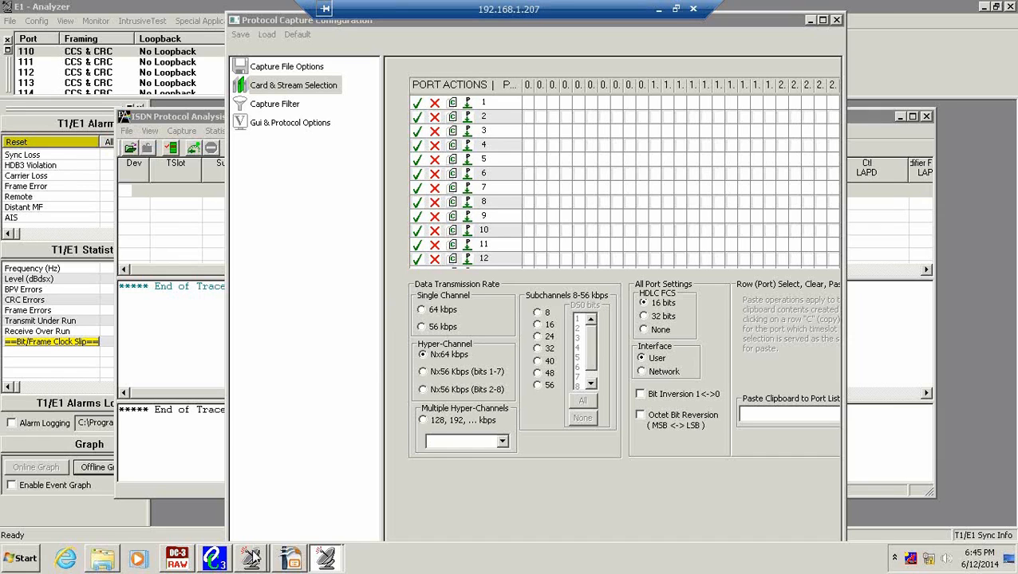
Visit the E1 USB Analyzer, and select timeslot 16 on port 1 for capture in ISDN Protocol Analysis.
mouse_move(250, 559)
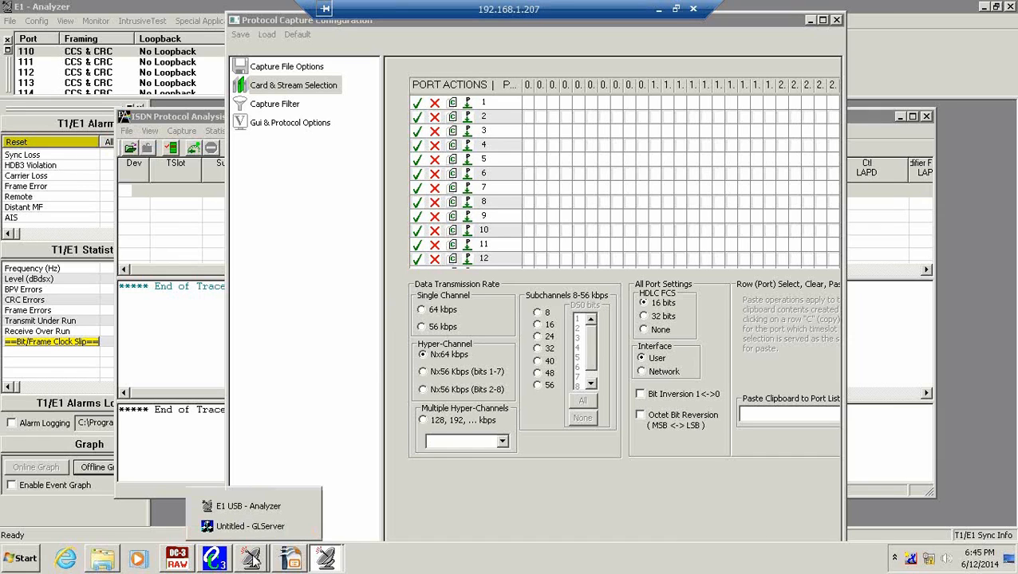
click(244, 511)
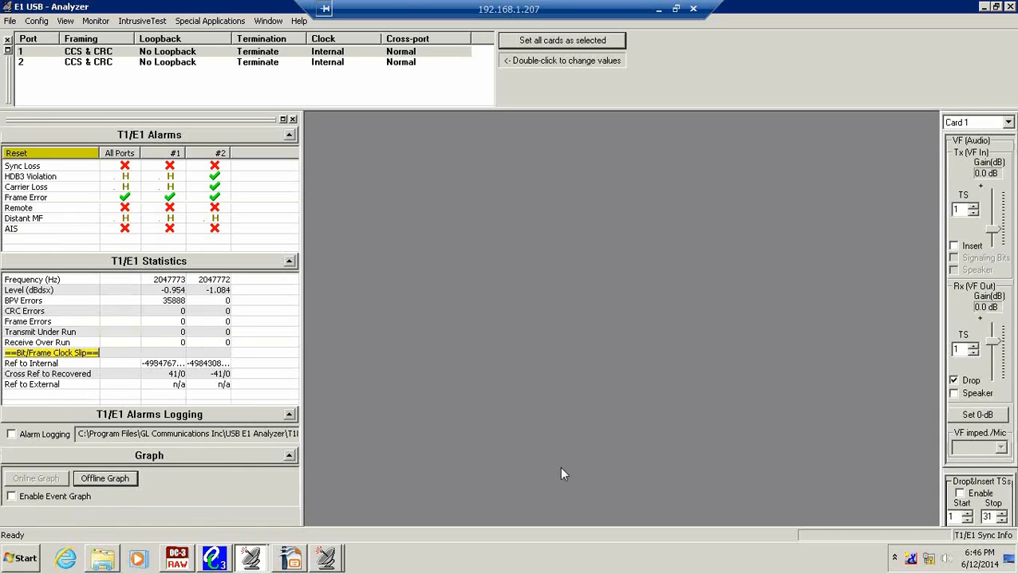
click(339, 552)
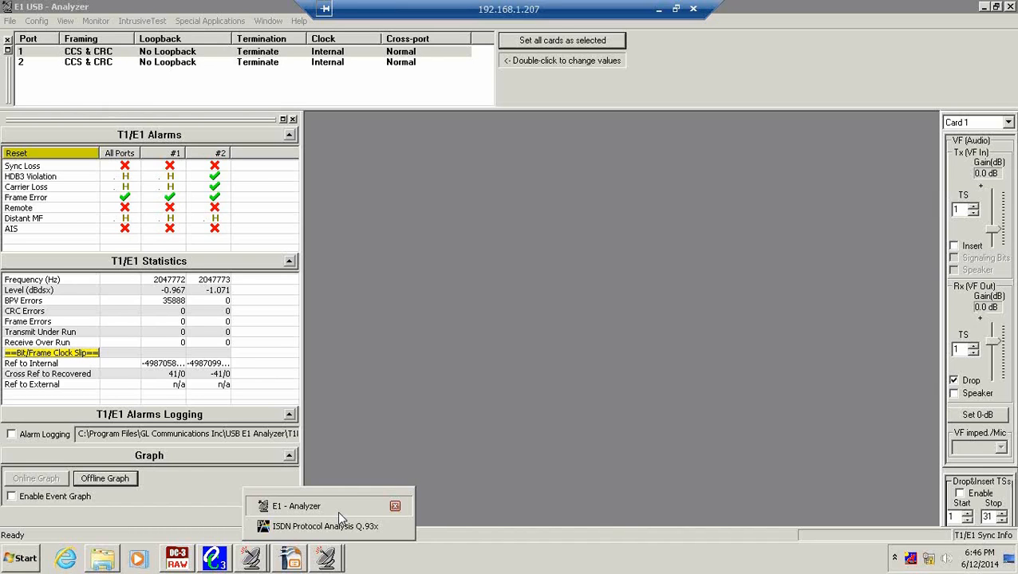
click(339, 525)
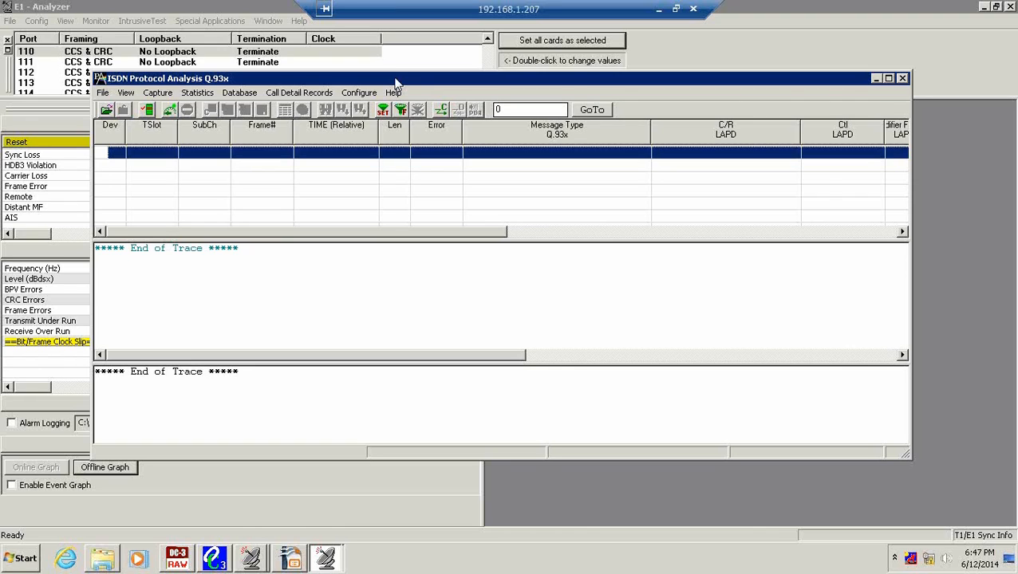
click(148, 111)
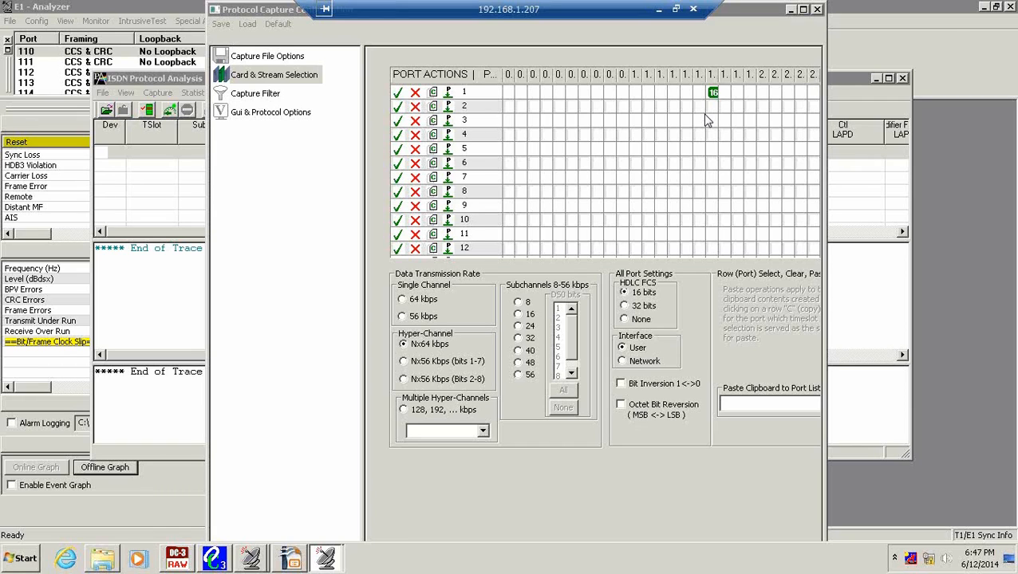
click(817, 9)
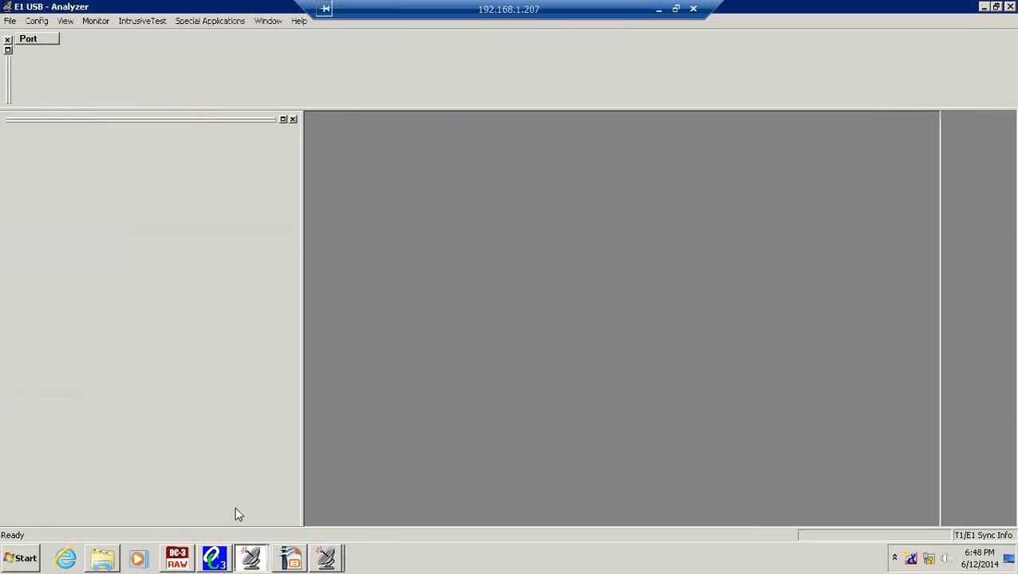
Start HDLC Playback in the E1 USB Analyzer and add card 1 with timeslot 16 for transmission.
click(212, 23)
mouse_move(231, 36)
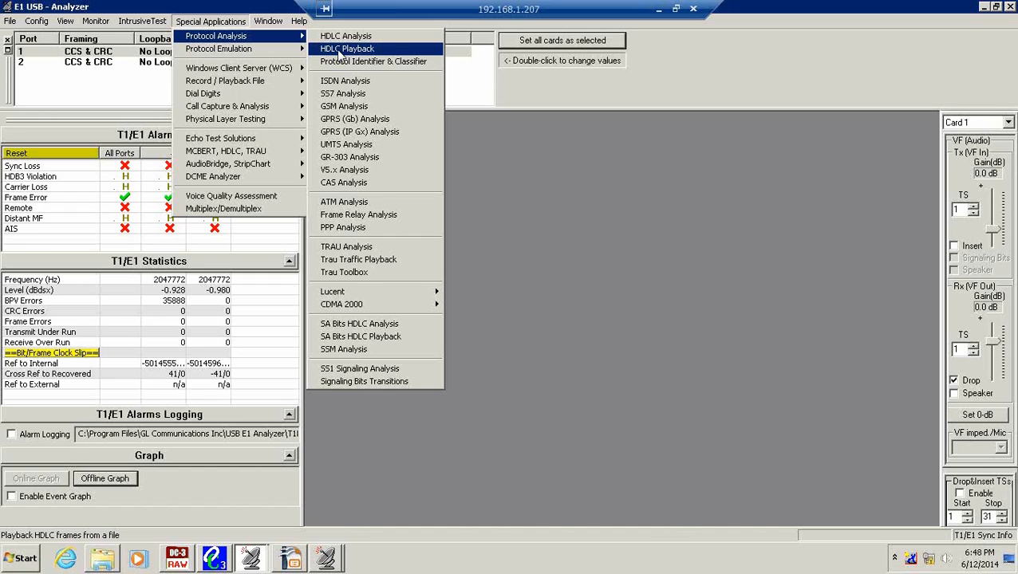
click(341, 51)
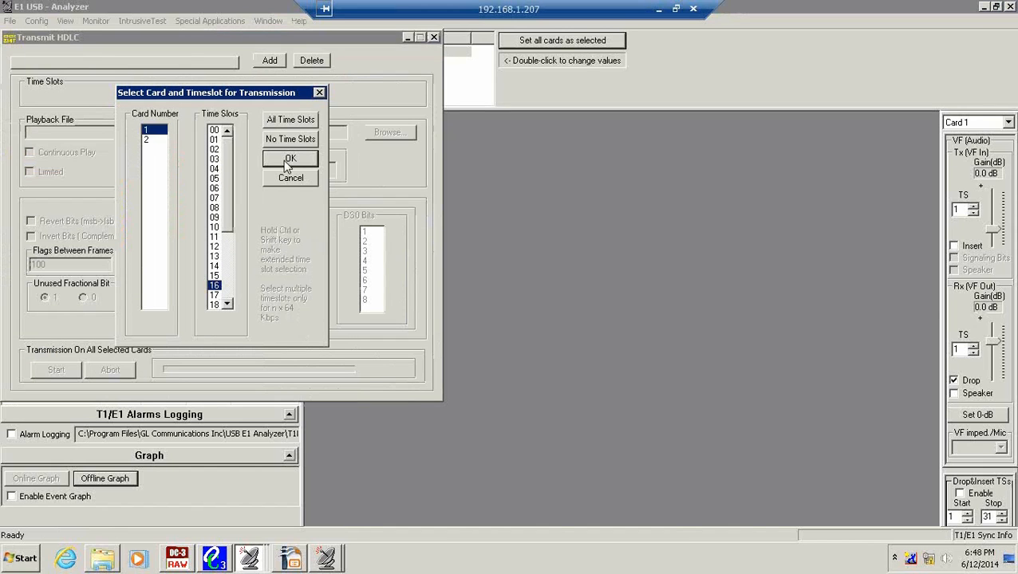
click(288, 159)
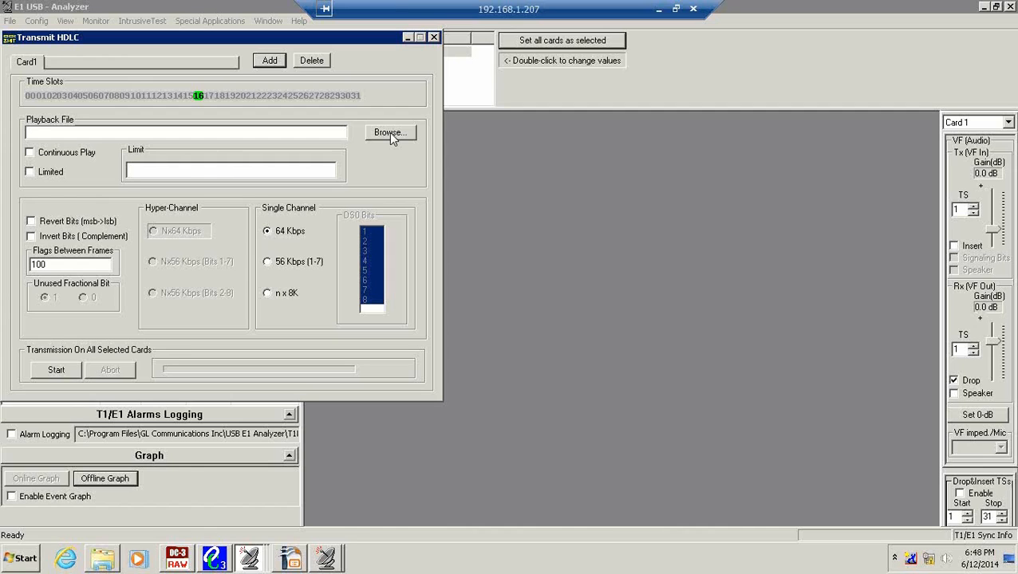
Load ISDN_ITU.hdl as card 1's playback file with Continuous Play enabled and start the transmission.
click(389, 133)
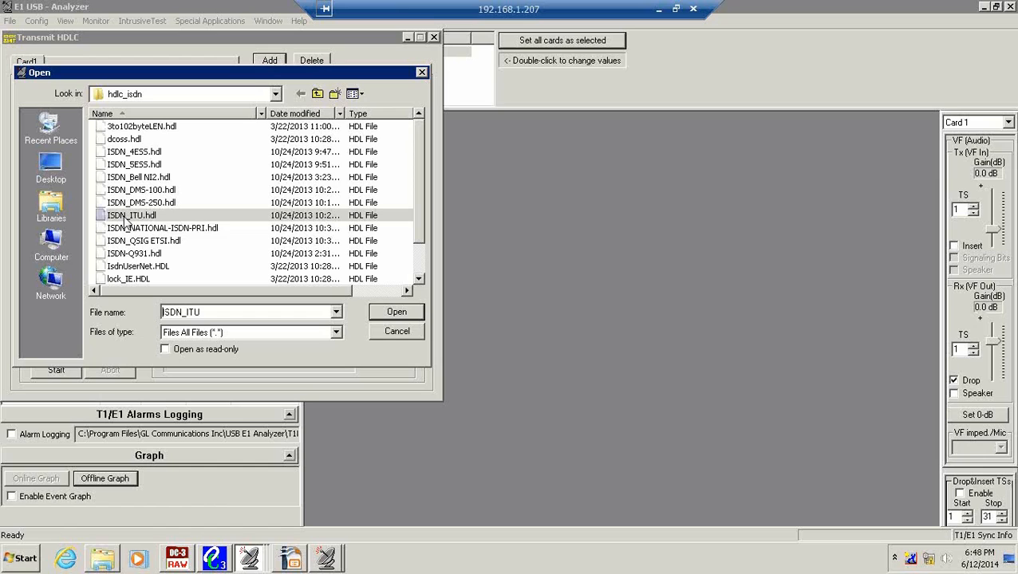
double_click(126, 218)
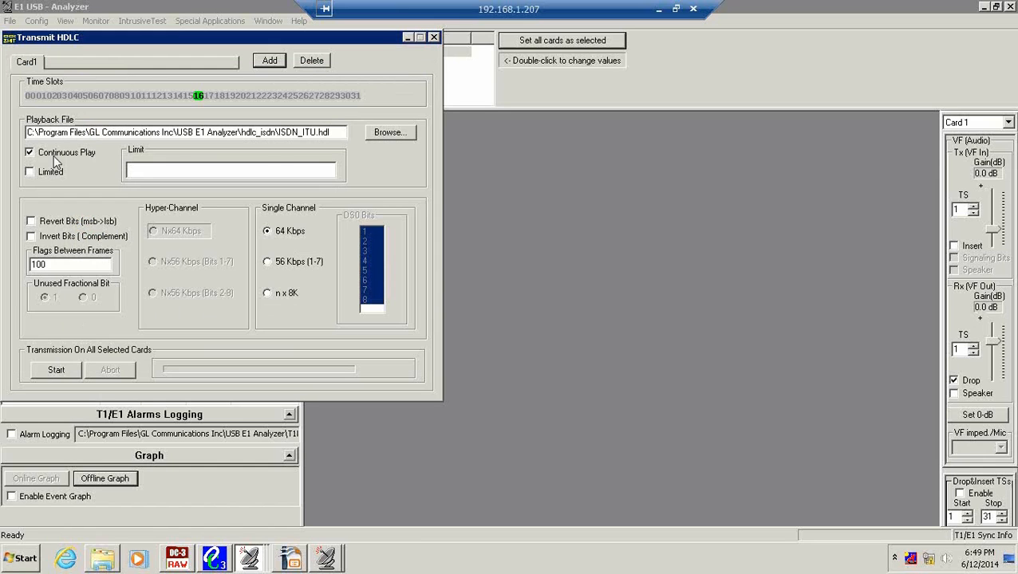
click(52, 375)
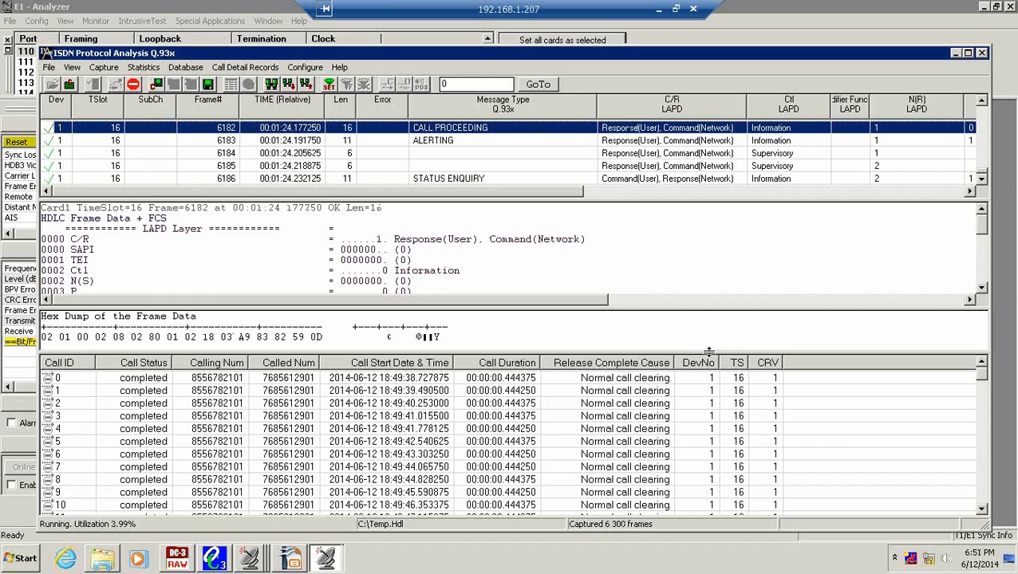
Enlarge the ISDN frame list by shrinking the call detail pane, and view the frame list's further columns.
drag(407, 200, 407, 230)
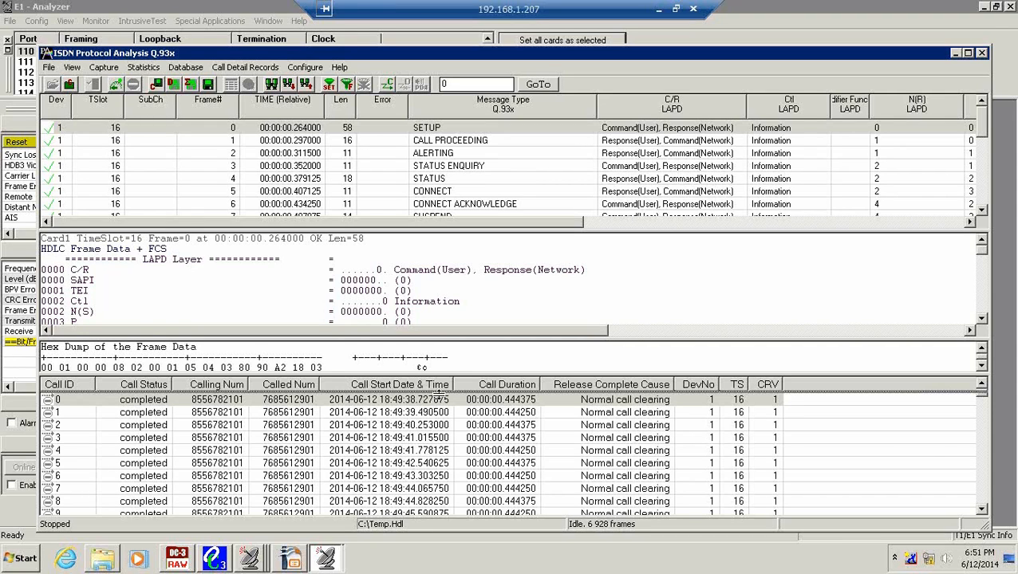
drag(439, 392, 440, 513)
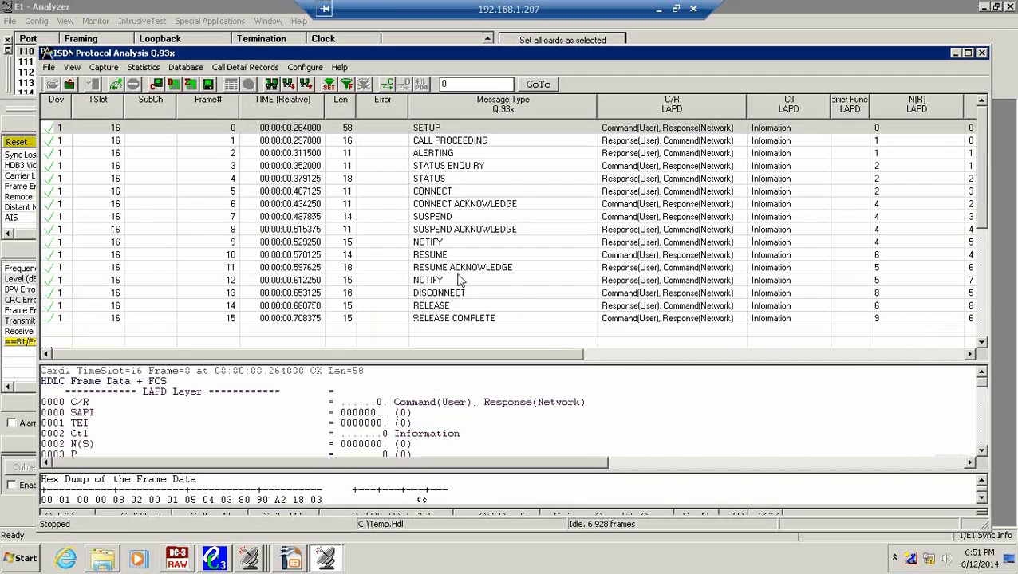
drag(459, 354, 616, 355)
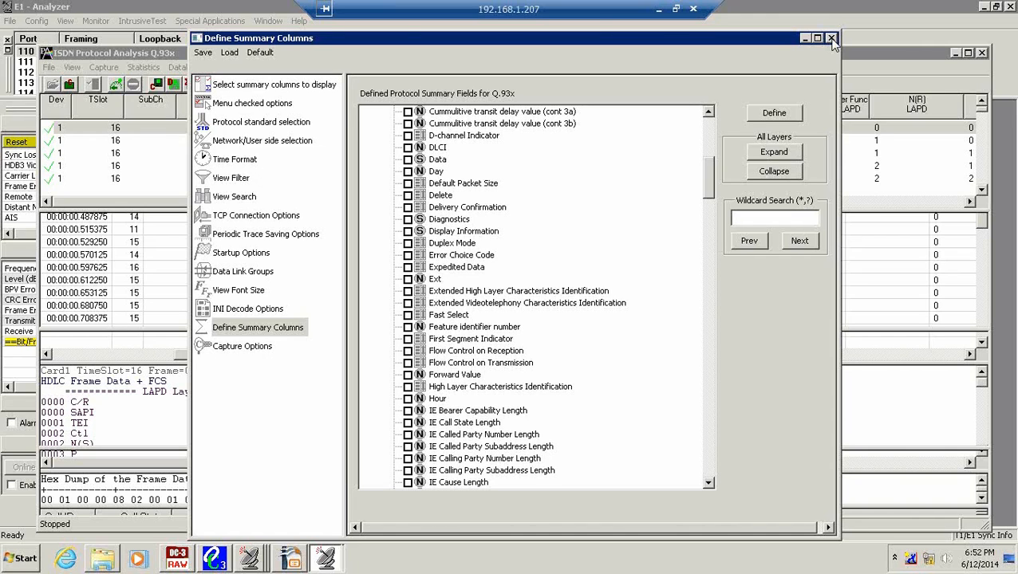
Close the Define Summary Columns settings and review the SETUP frame's decode back to its LAPD layer.
click(830, 38)
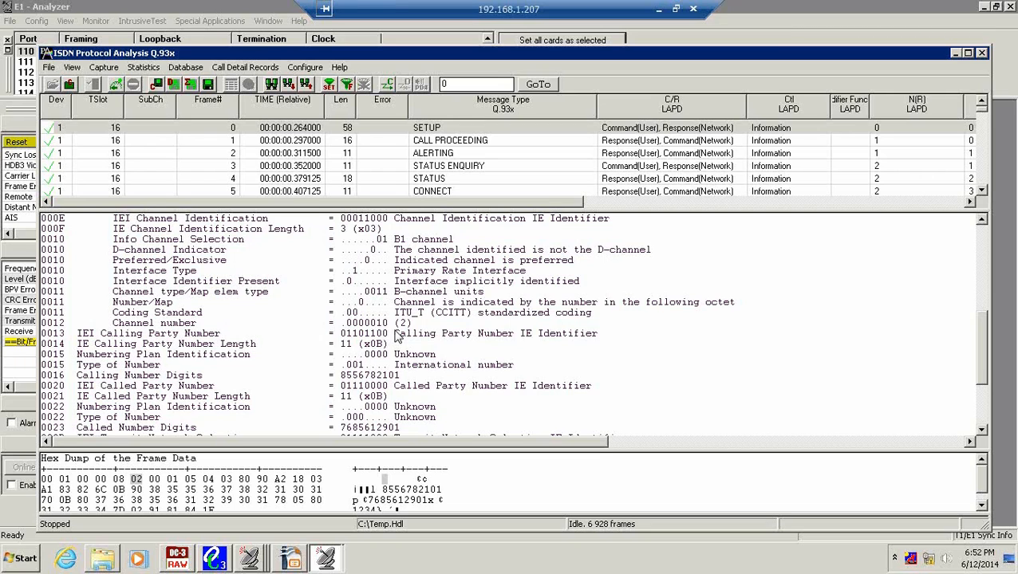
scroll(396, 339, up, 8)
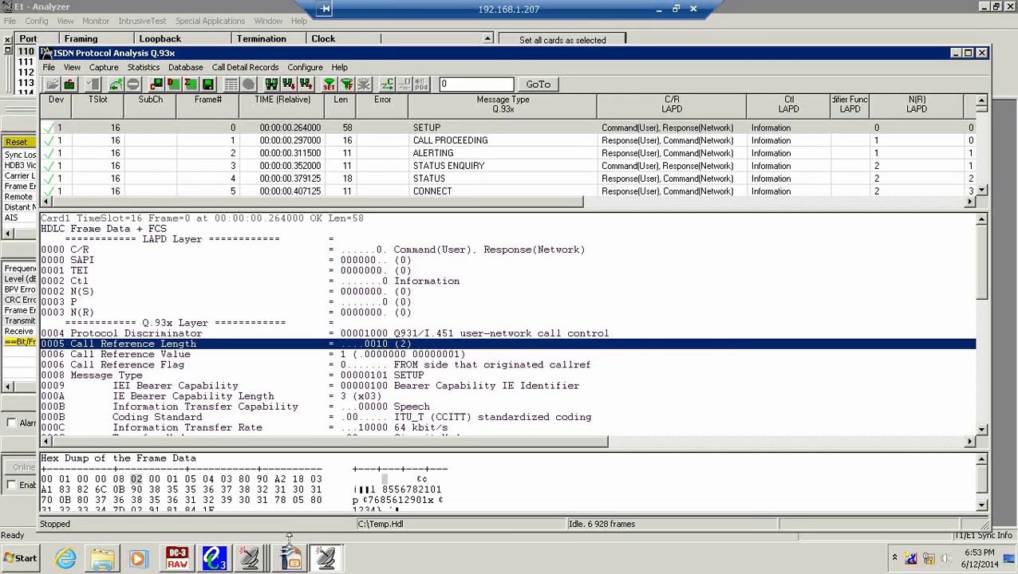
Switch to the Transmit HDLC window and add card 2 on timeslot 16 with ISDN_ITU.hdl in Continuous Play.
click(250, 559)
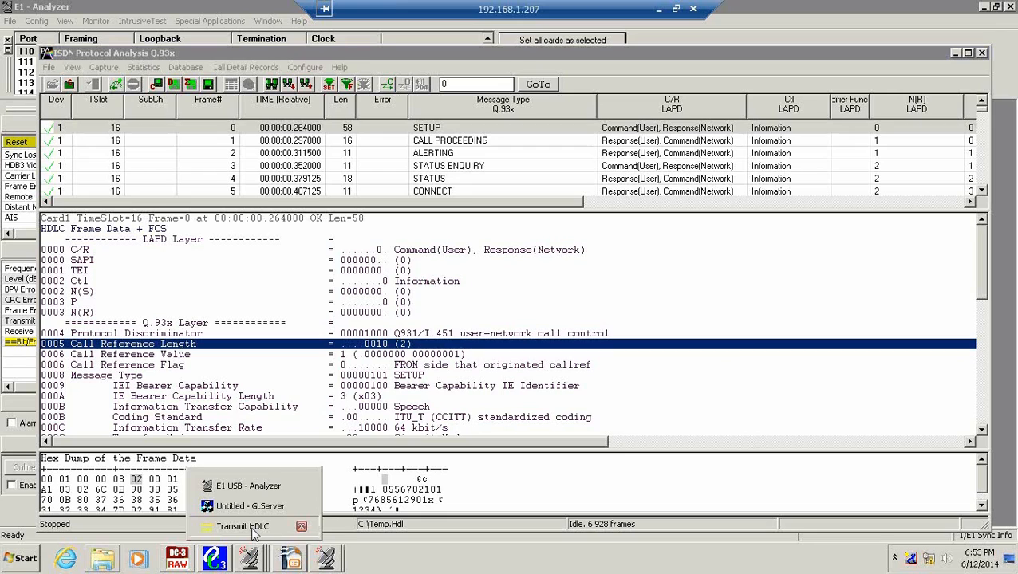
click(253, 530)
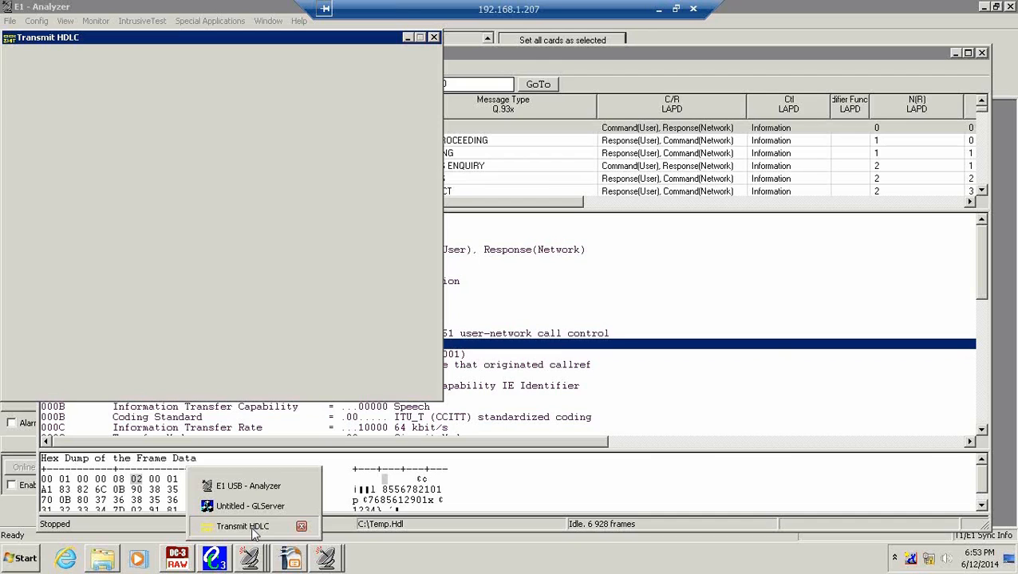
click(253, 531)
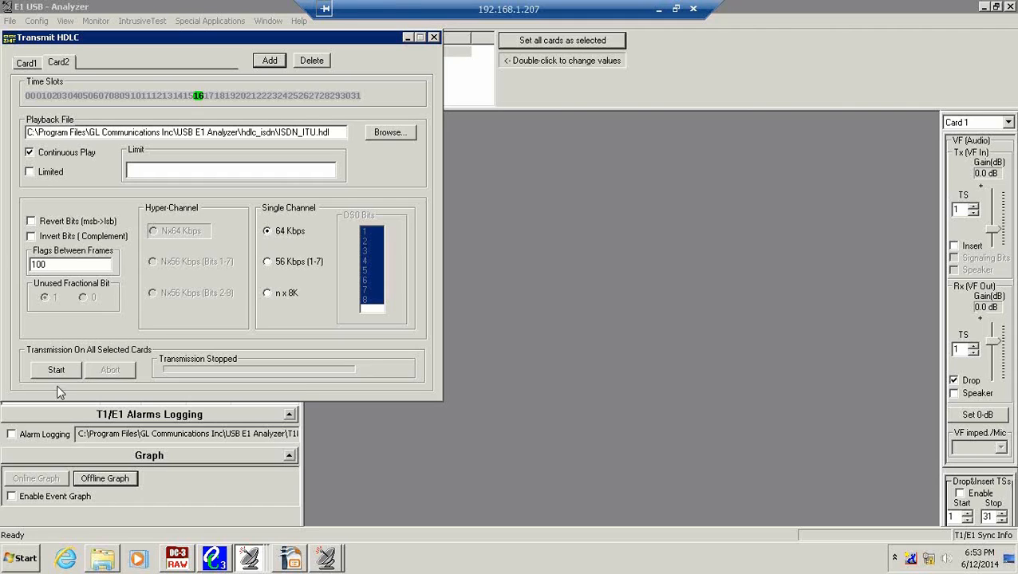
Return to the ISDN Protocol Analysis window and close the captured trace.
click(324, 557)
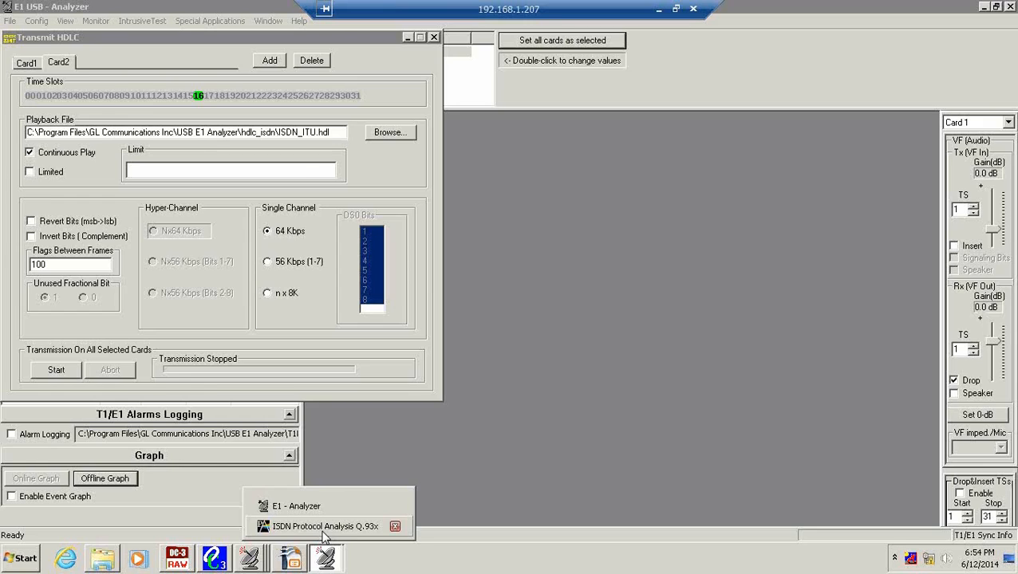
click(323, 530)
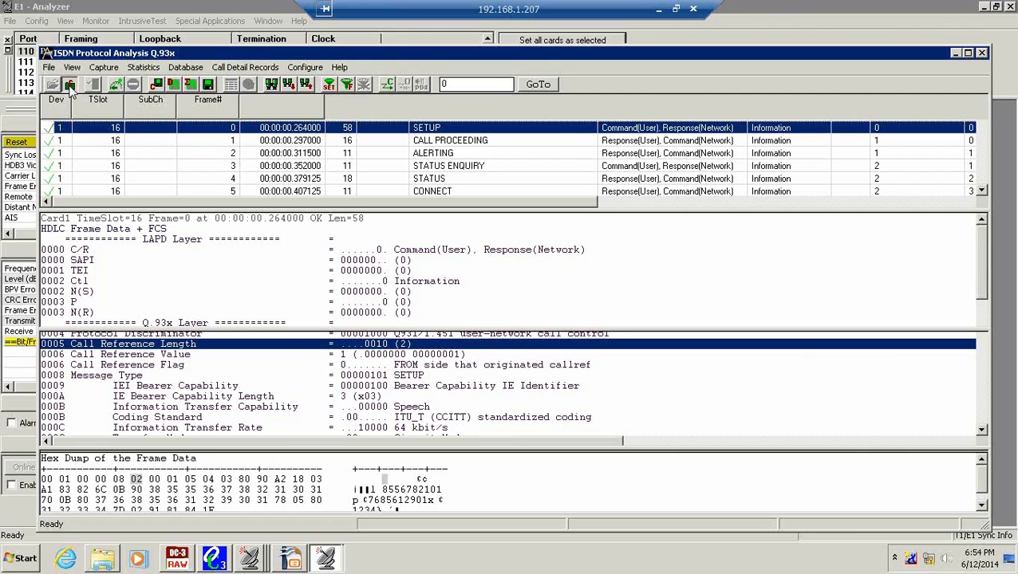
click(70, 84)
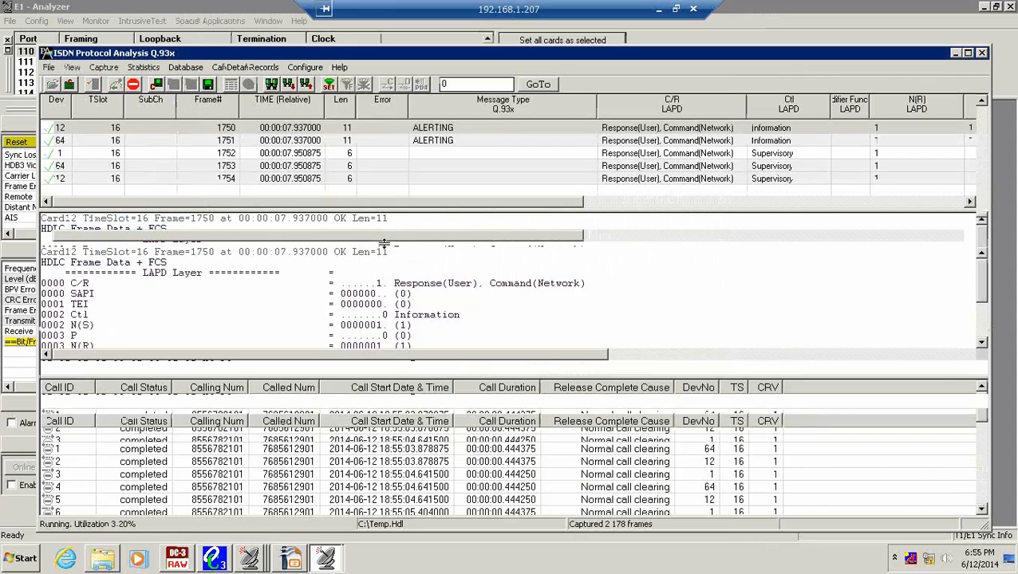